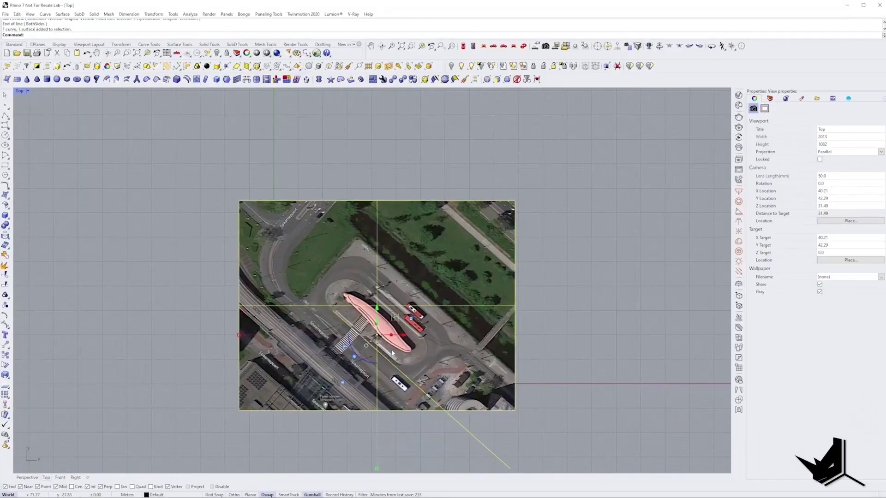
Rotate the satellite image to align the station and trim it to a rectangle.
left_click_drag(392, 353, 480, 295)
left_click(204, 214)
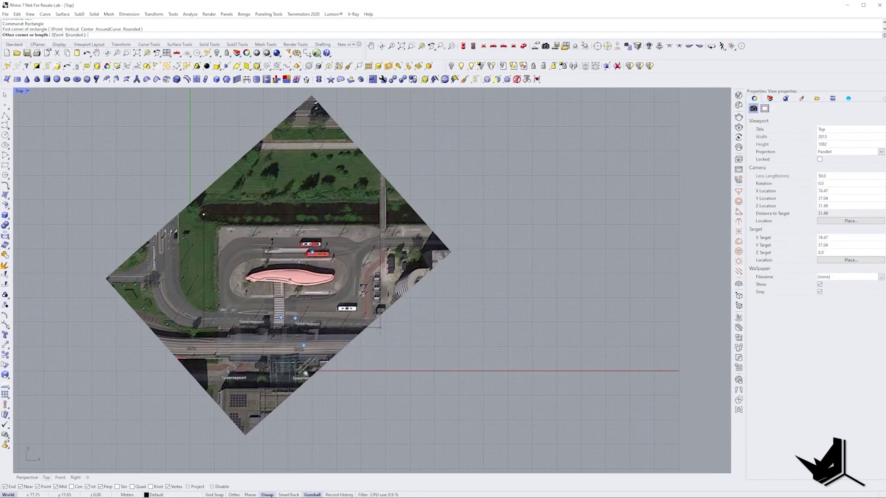
left_click(396, 284)
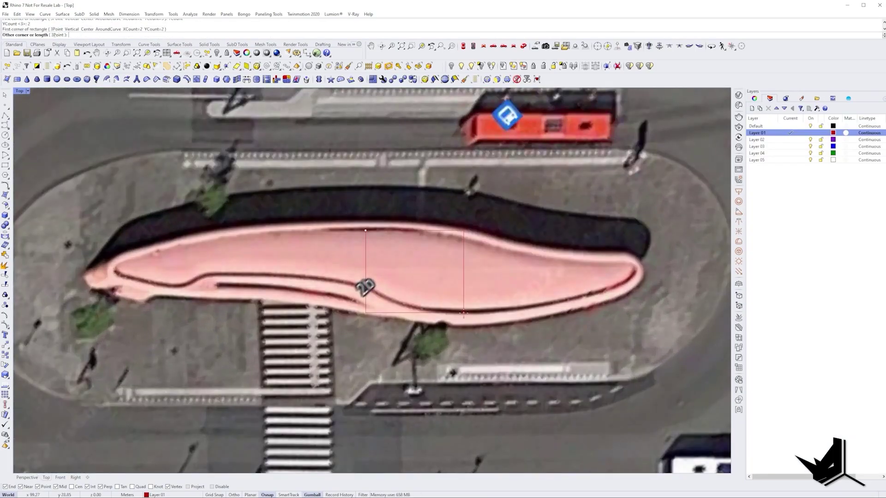
Stretch the SubD rectangle 3.33 m and pull its left edge further left over the footprint.
left_click_drag(443, 272, 487, 278)
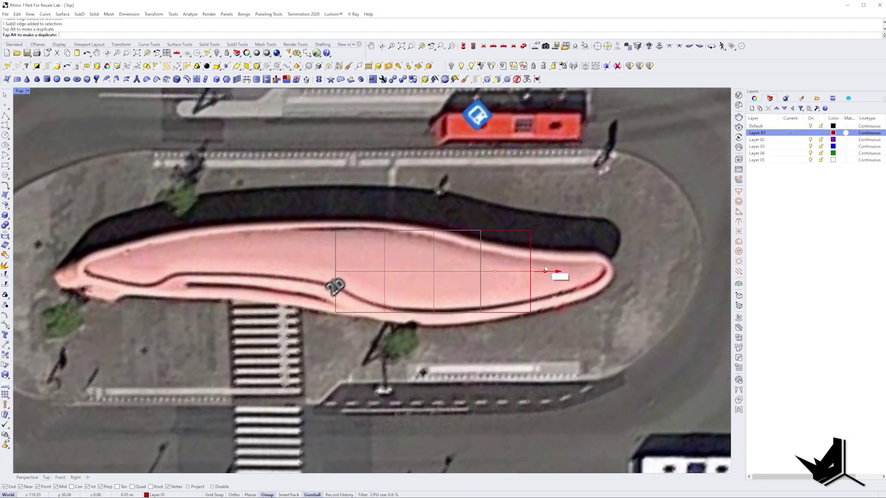
left_click_drag(260, 274, 83, 259)
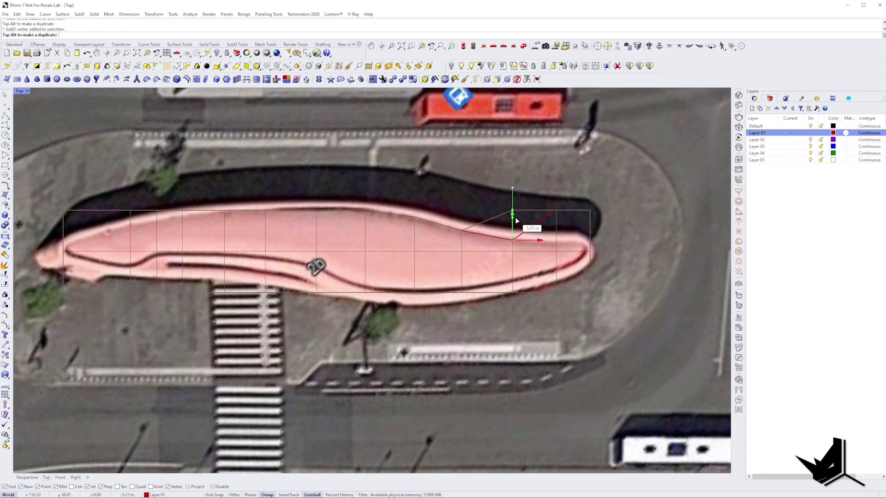
scroll(376, 198, "up", 2)
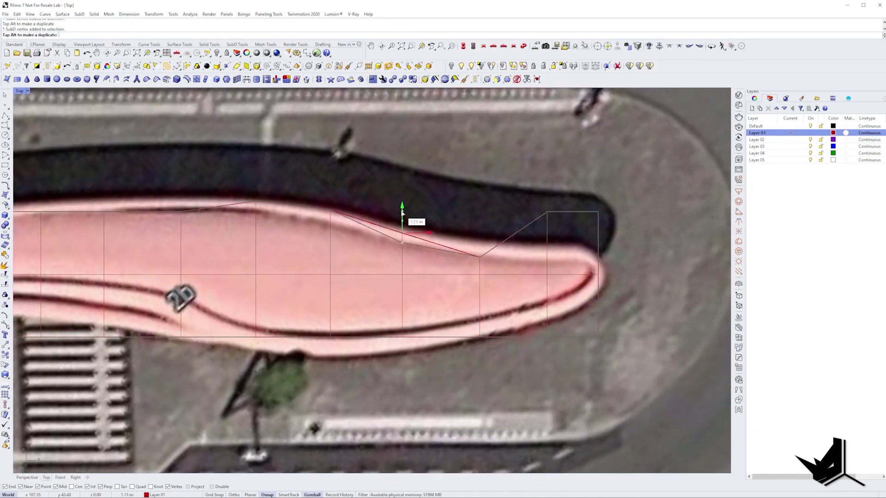
scroll(496, 202, "down", 2)
right_click_drag(529, 322, 539, 323)
scroll(139, 277, "up", 2)
Insert a new edge loop at the midpoint with IE, then select a SubD vertex to adjust.
type("IE")
key("Return")
left_click(296, 282)
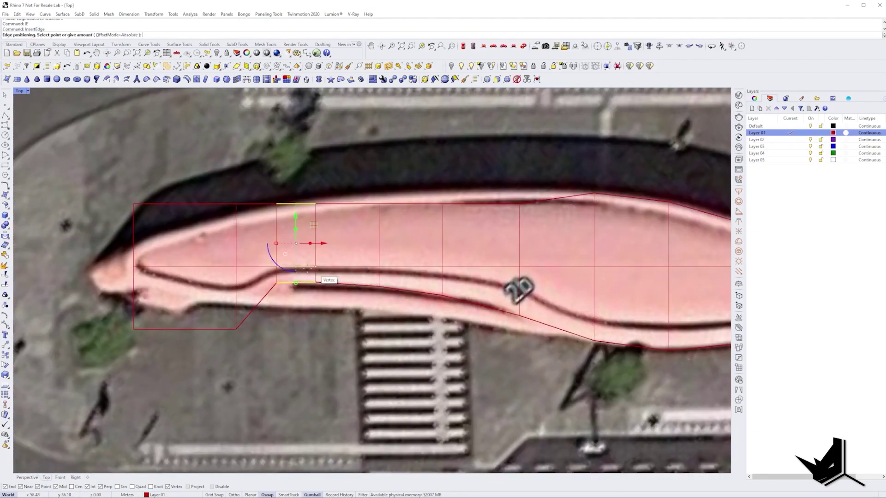
left_click(296, 283)
scroll(323, 286, "up", 3)
left_click(364, 286)
type("St")
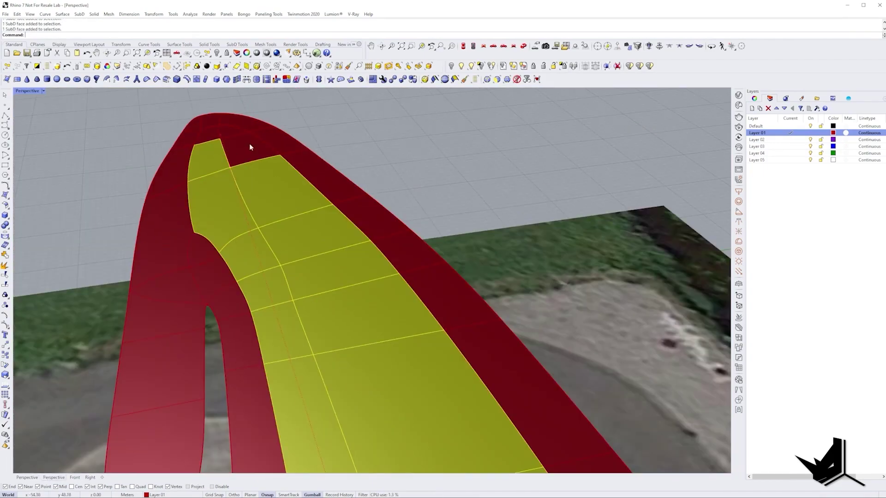
Lower the selected SubD part by 1.06 m and check the reference photos before inserting edges.
left_click_drag(213, 250, 215, 270)
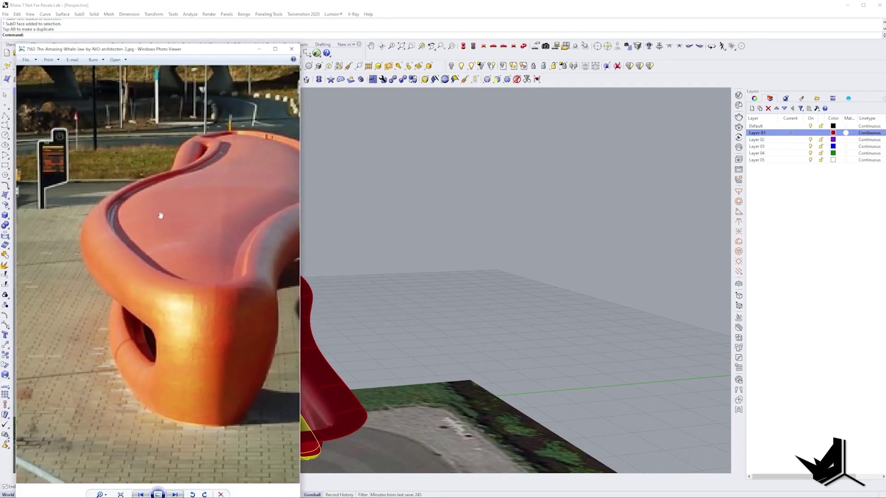
key("Right")
key("Right")
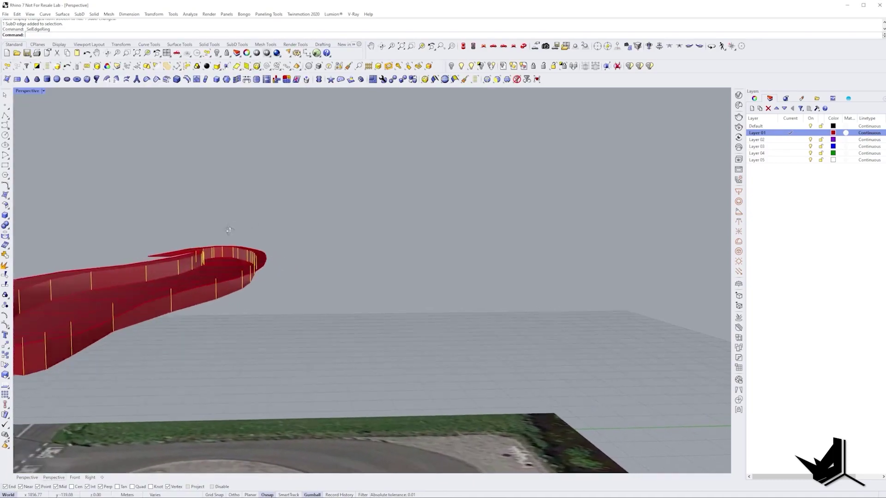
scroll(229, 230, "up", 8)
type("IE")
key("Return")
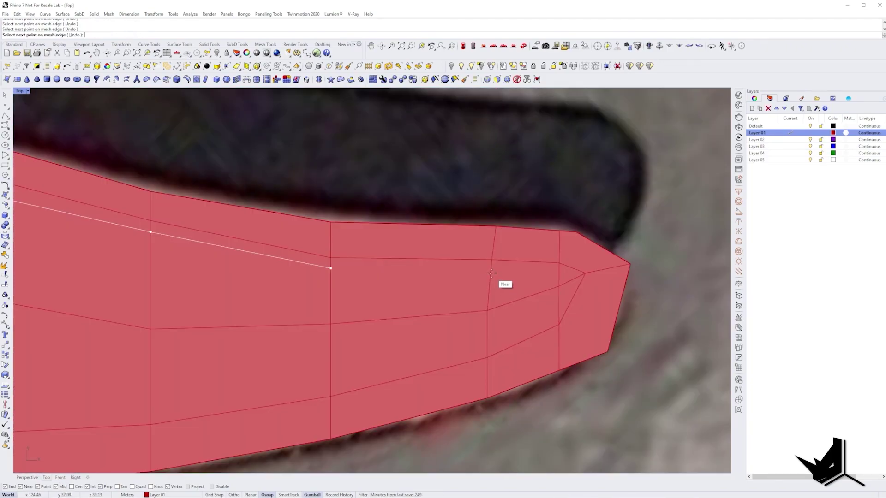
Draw a polyline with points along the mesh's lower edge.
left_click(491, 273)
scroll(564, 271, "up", 4)
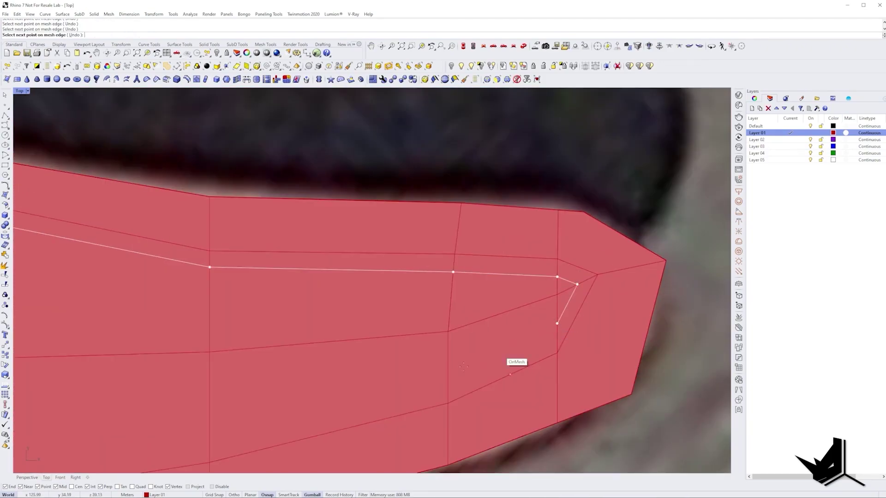
right_click_drag(447, 369, 507, 307)
left_click(508, 307)
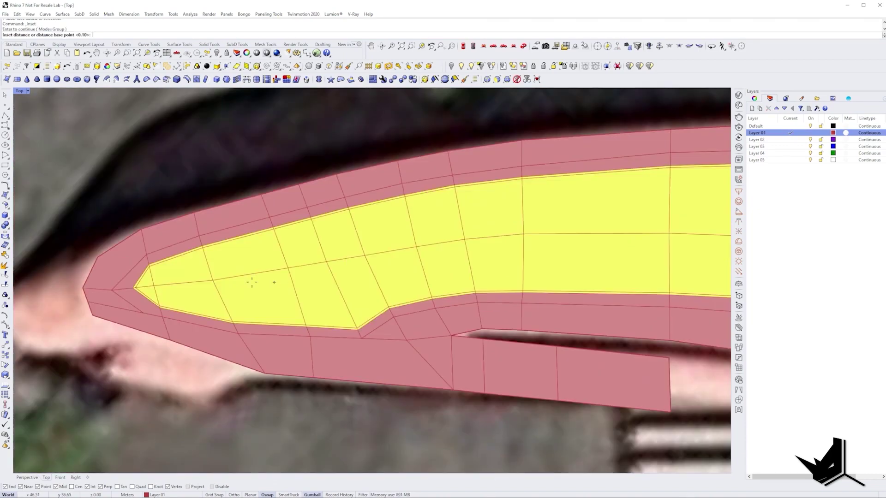
Insert another edge loop into the SubD shell with InsertEdge.
scroll(192, 277, "up", 5)
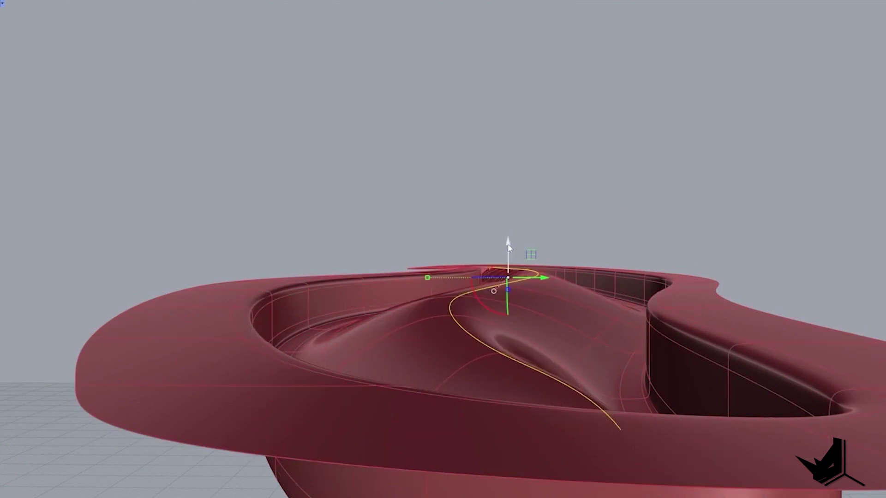
scroll(569, 284, "up", 5)
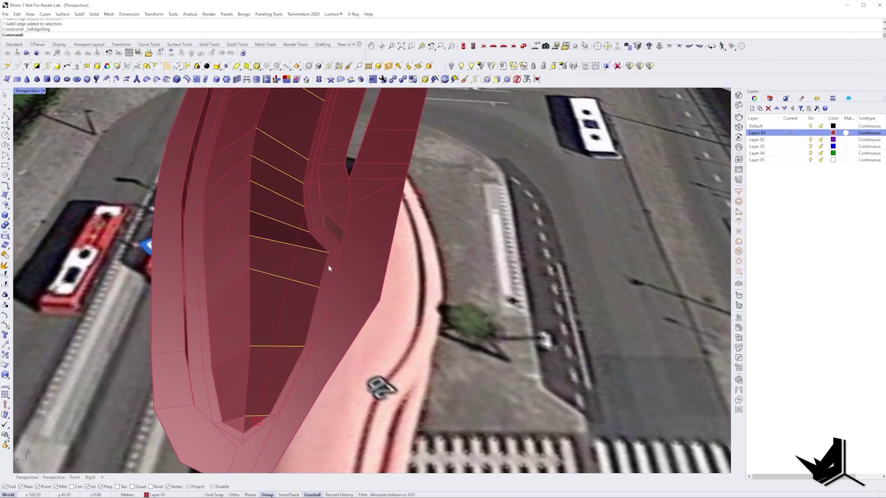
type("IE")
key("Return")
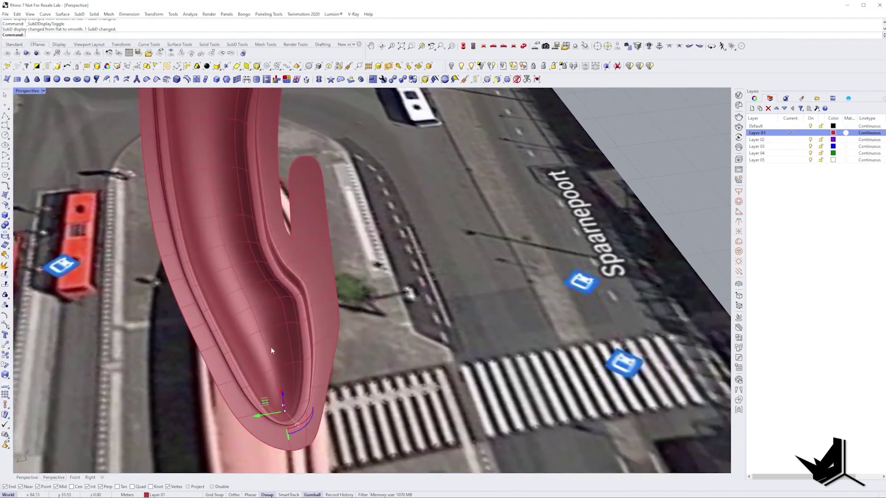
mouse_move(271, 347)
right_mouse_down()
mouse_move(253, 253)
mouse_move(282, 360)
mouse_move(277, 271)
mouse_move(269, 344)
right_mouse_up()
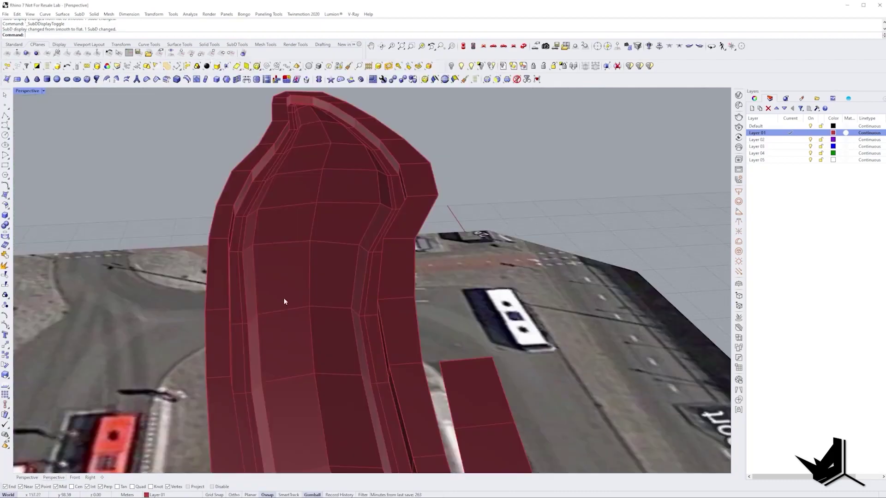
right_click_drag(286, 300, 255, 251)
scroll(259, 317, "up", 5)
Select the border edges, move them 0.34 m, and add another edge to the selection.
left_click(262, 316, "ctrl+shift")
left_click_drag(253, 191, 233, 191)
left_click_drag(236, 191, 234, 191)
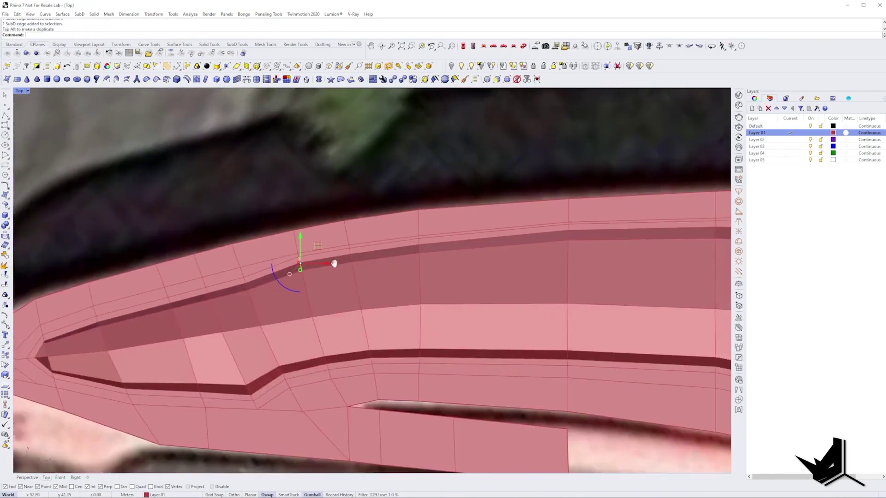
scroll(334, 264, "up", 3)
left_click(317, 308, "ctrl+shift")
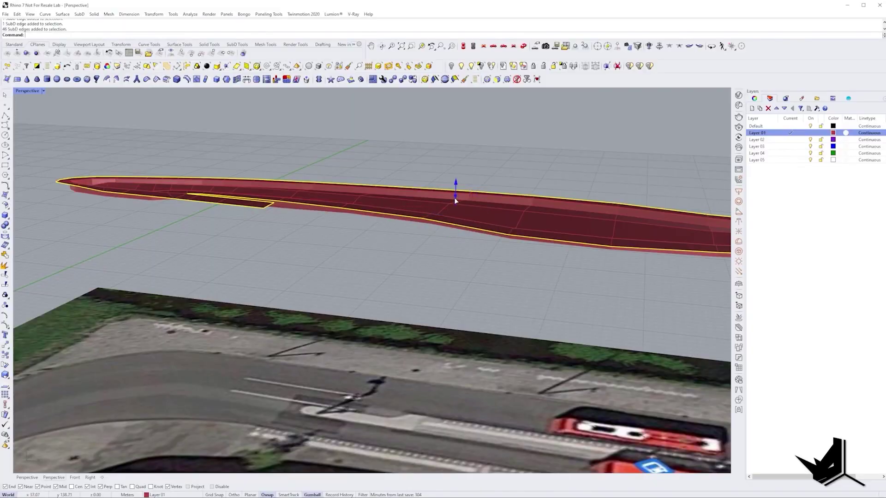
Extrude the flat strip up into walls and bridge the first pair of open edges.
left_click_drag(455, 199, 455, 214, "ctrl")
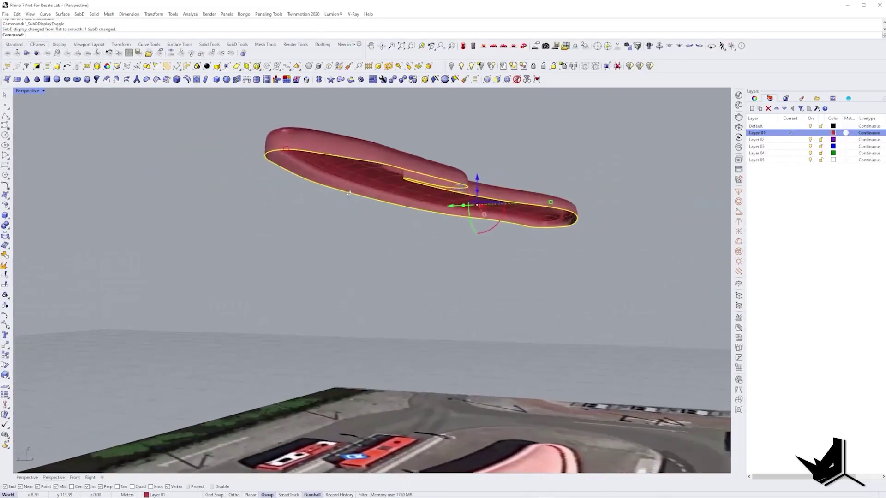
scroll(348, 193, "up", 10)
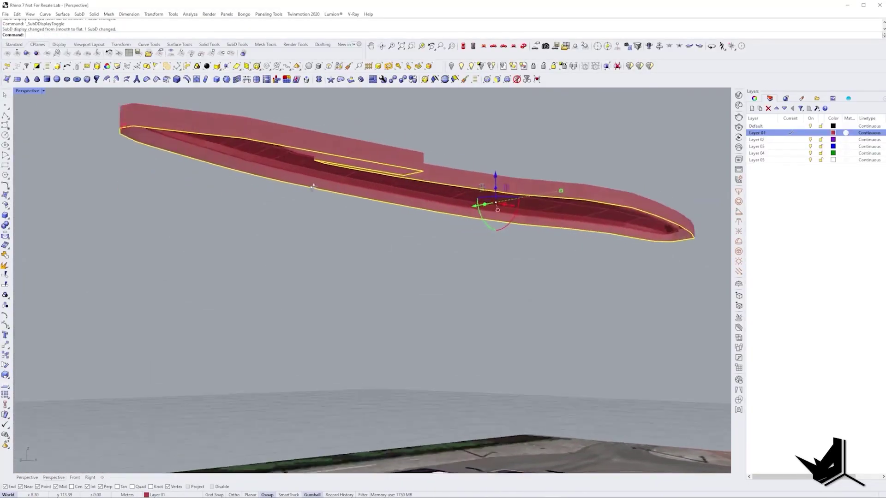
key("Tab")
left_click(340, 248, "ctrl+shift")
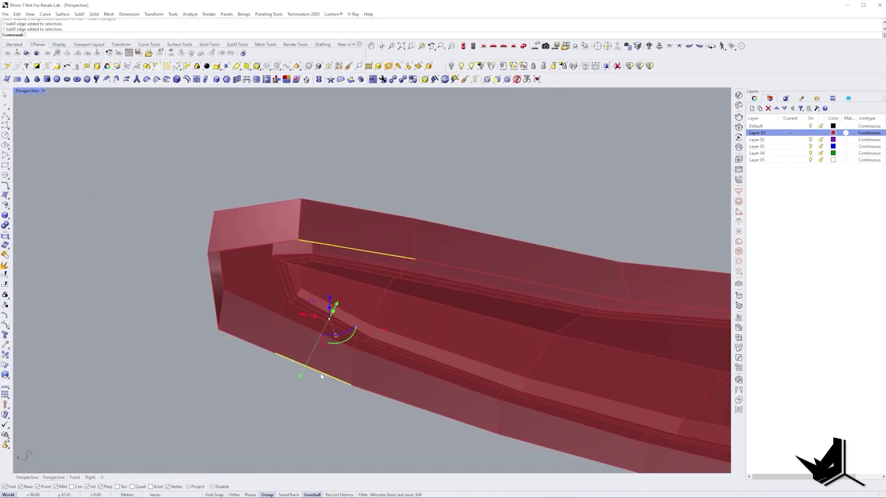
type("bridge")
key("Return")
key("Return")
key("Tab")
key("Tab")
Bridge a second pair of open edges and select the low panel at the wall base.
right_click_drag(249, 277, 233, 253)
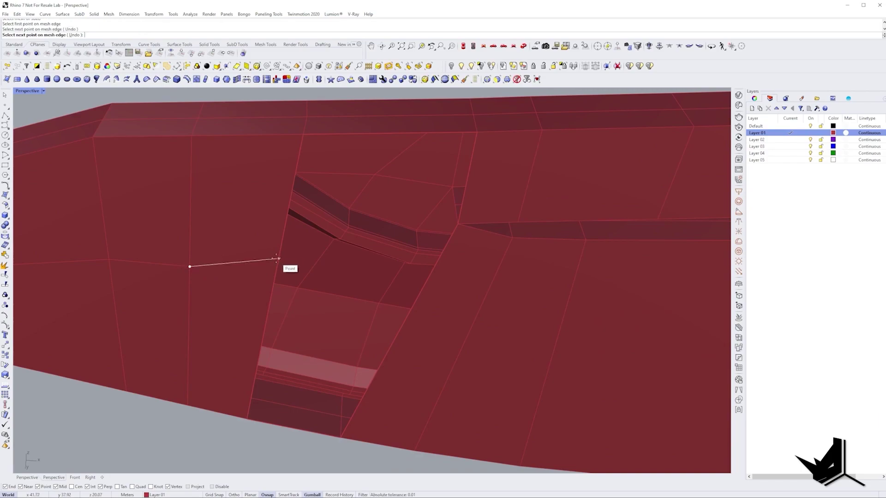
right_click_drag(287, 261, 164, 283, "shift")
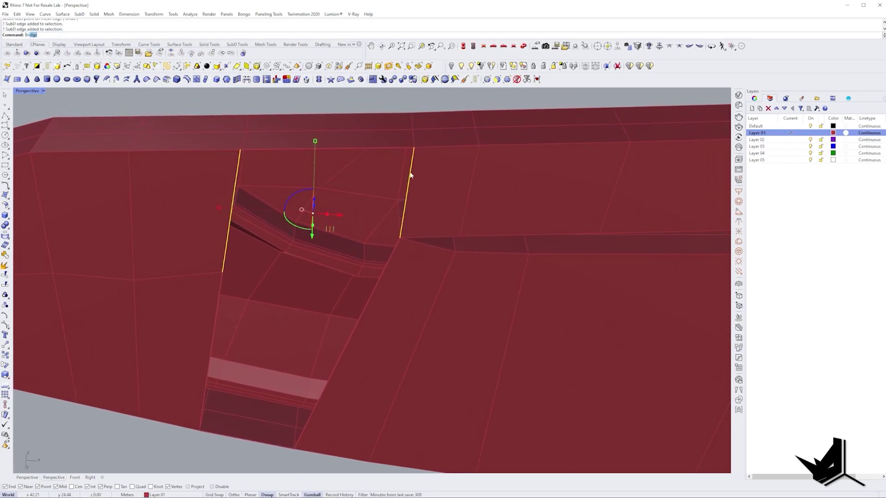
key("Return")
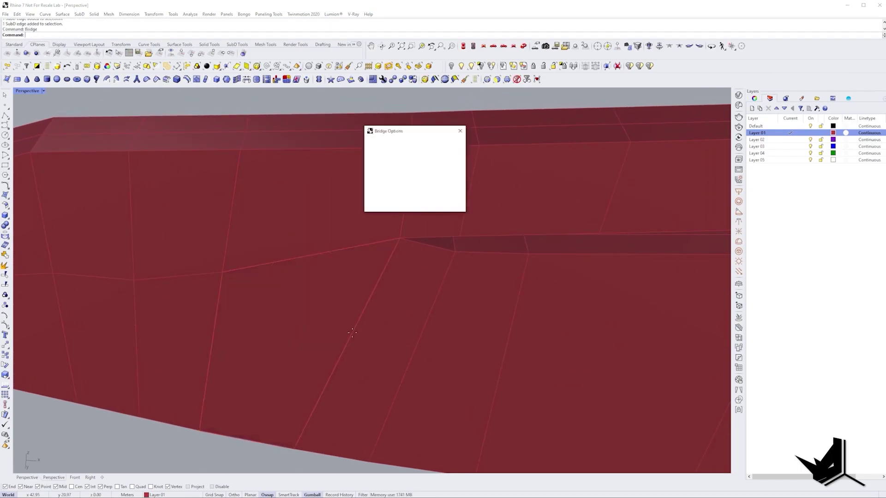
key("Return")
key("Tab")
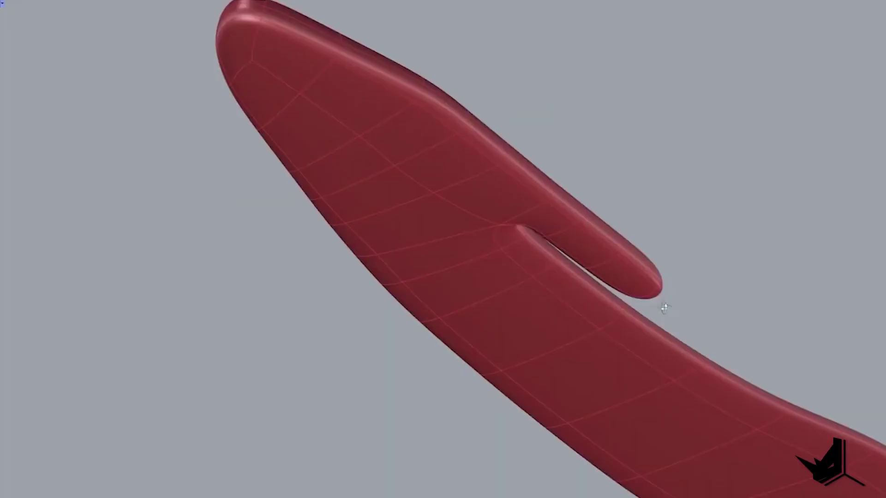
right_click_drag(665, 308, 424, 325)
left_click_drag(263, 236, 429, 358)
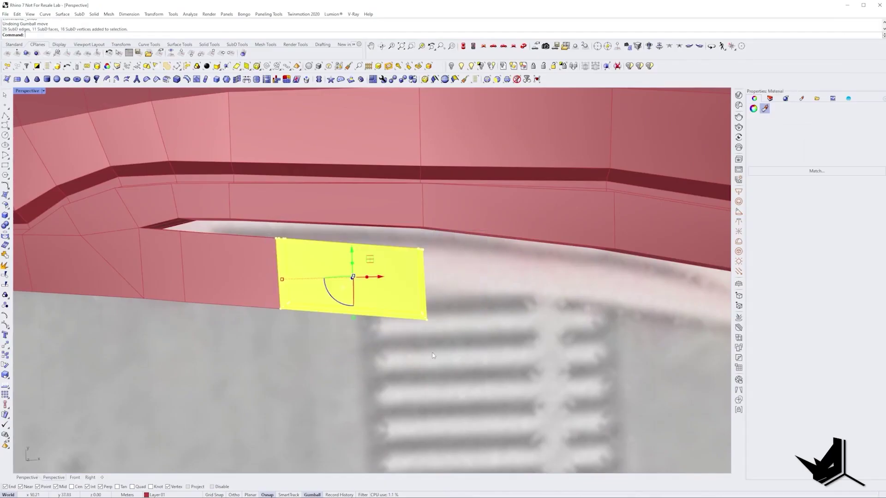
Move and raise the selected panel, then extrude its edge outward and push the face down.
right_click_drag(415, 277, 415, 332)
mouse_move(390, 339)
left_mouse_down()
mouse_move(378, 352)
mouse_move(381, 326)
left_mouse_up()
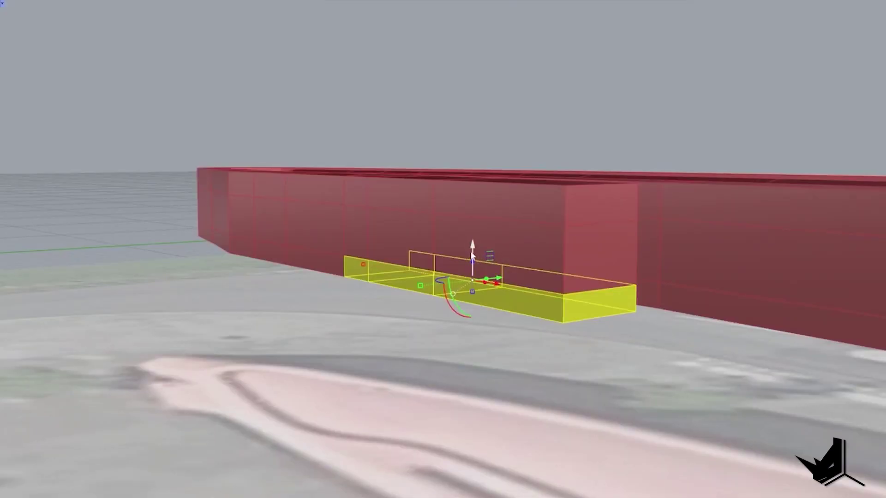
left_click_drag(473, 255, 472, 202)
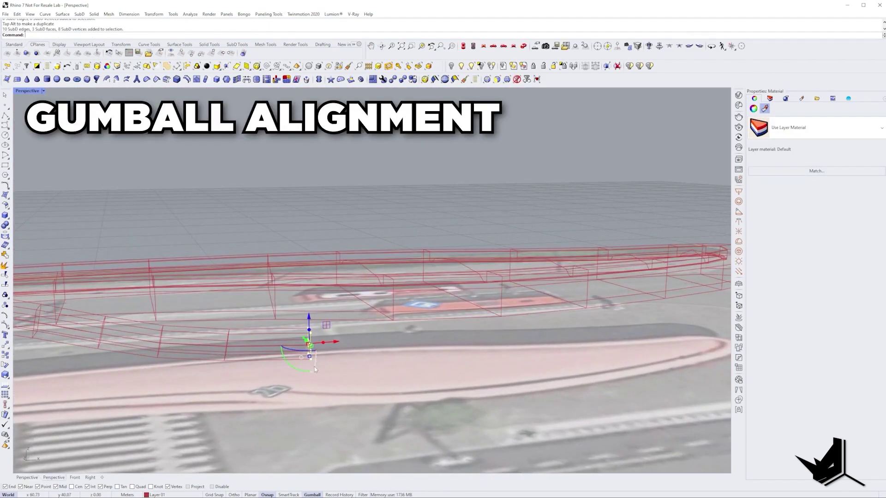
right_click_drag(315, 369, 277, 358)
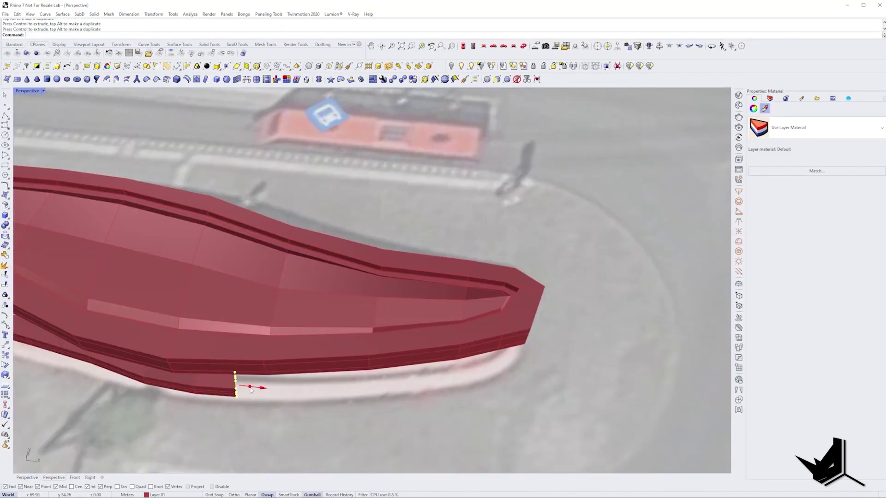
left_click_drag(270, 385, 363, 378)
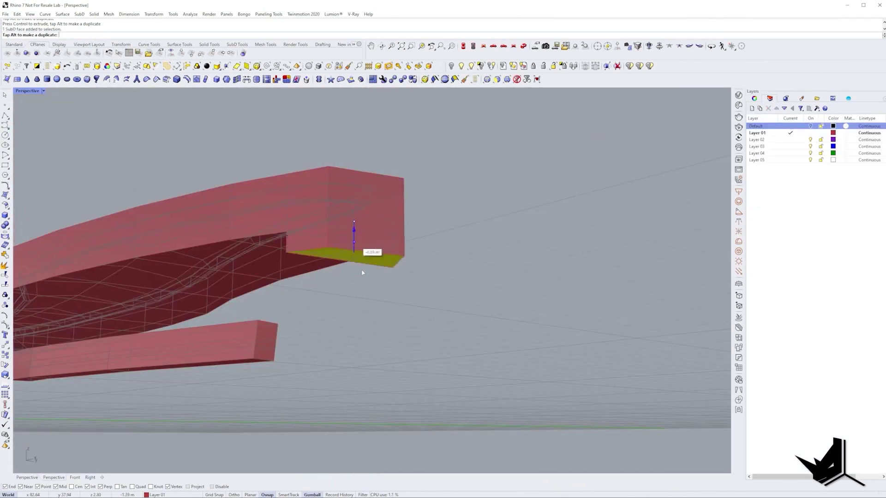
left_click_drag(364, 279, 362, 297)
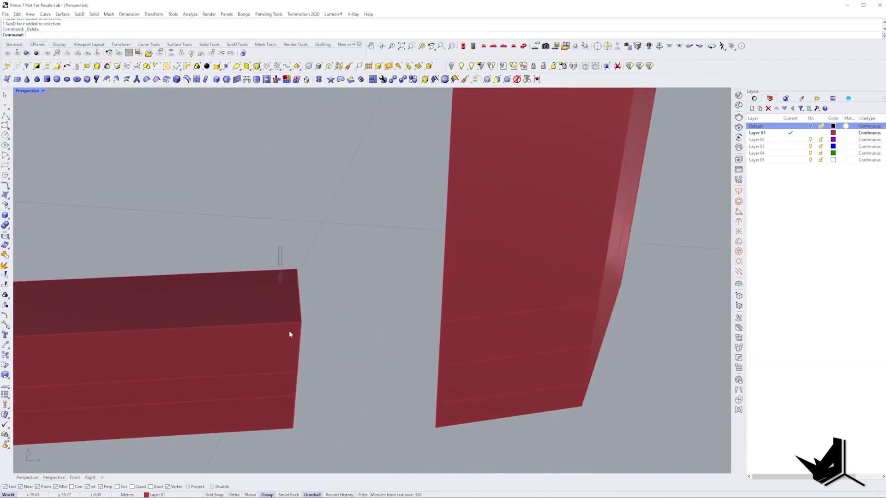
Select the two end edge loops and bridge them to fill the jaw's gap.
double_click(297, 363)
right_click_drag(340, 439, 422, 214)
left_click_drag(422, 215, 504, 461)
right_click_drag(503, 462, 521, 396)
key("Return")
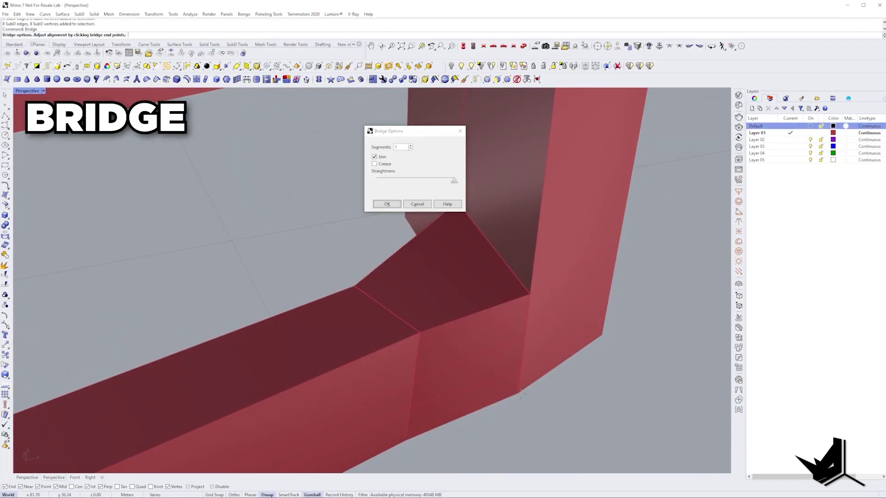
key("Return")
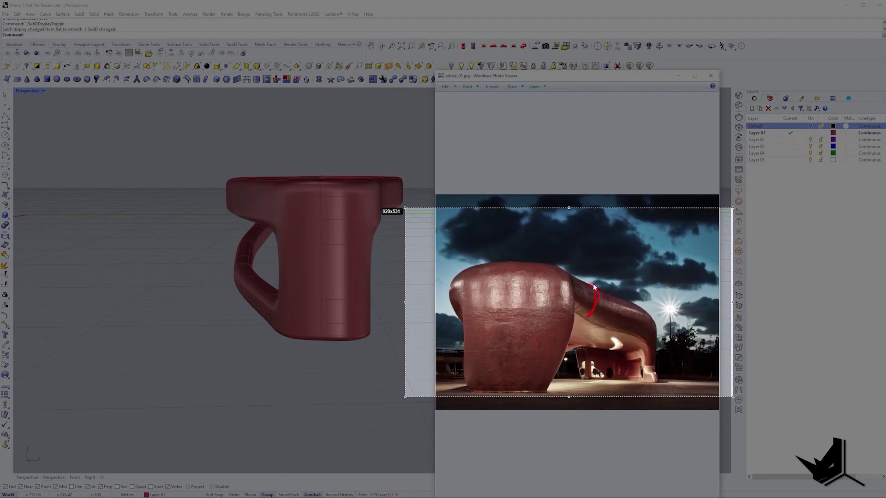
Select the jaw's inner edge ring and inset an edge loop at the set offset distance.
left_click_drag(593, 283, 591, 284)
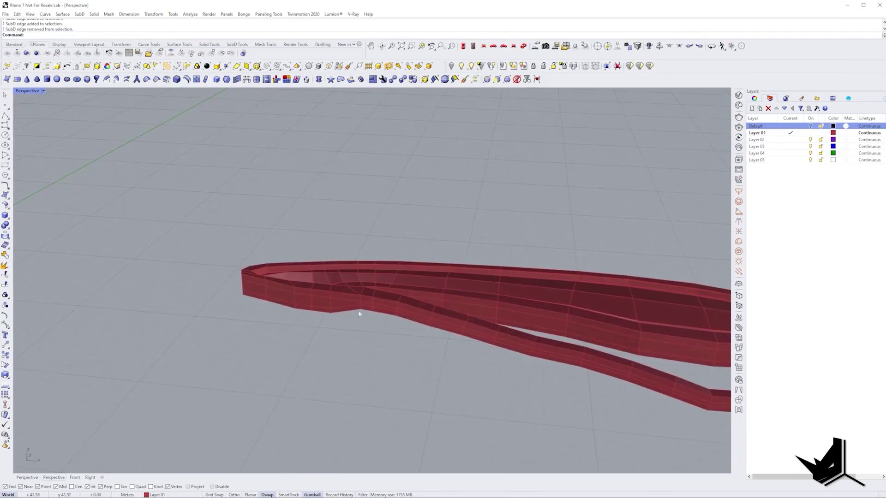
scroll(346, 308, "up", 3)
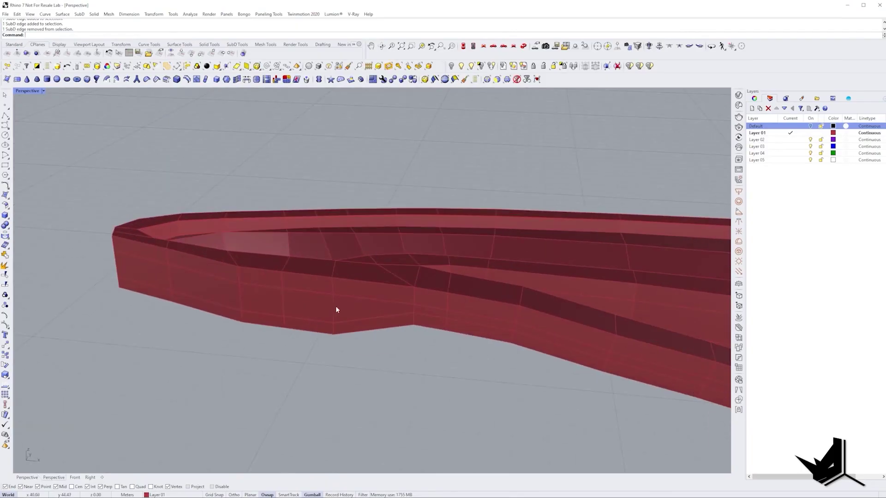
left_click(335, 308)
scroll(324, 262, "up", 3)
right_click_drag(323, 262, 331, 225)
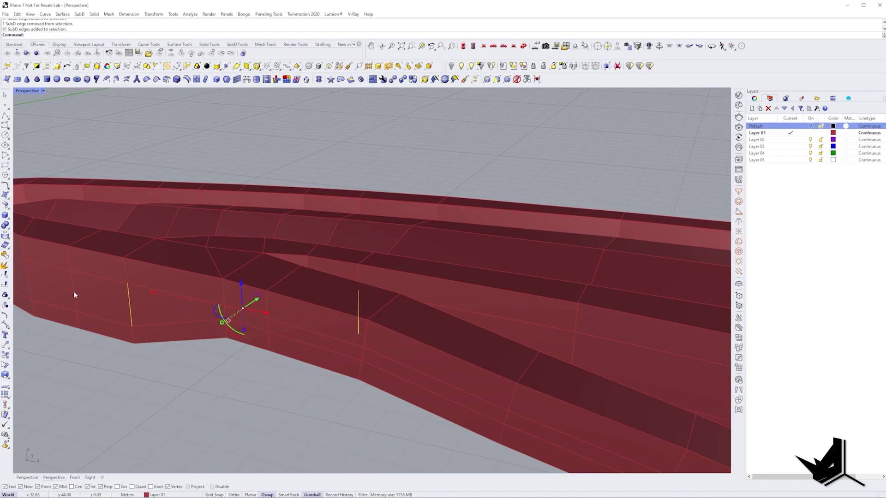
double_click(73, 291, "shift")
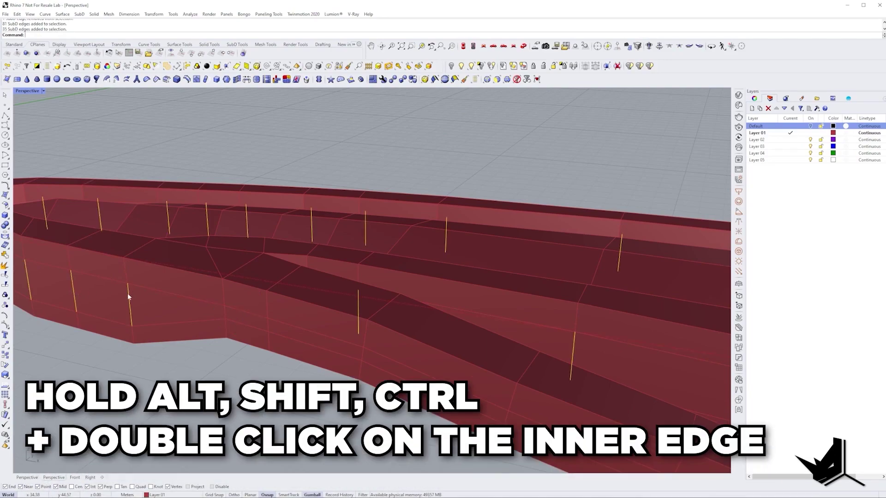
scroll(139, 288, "down", 4)
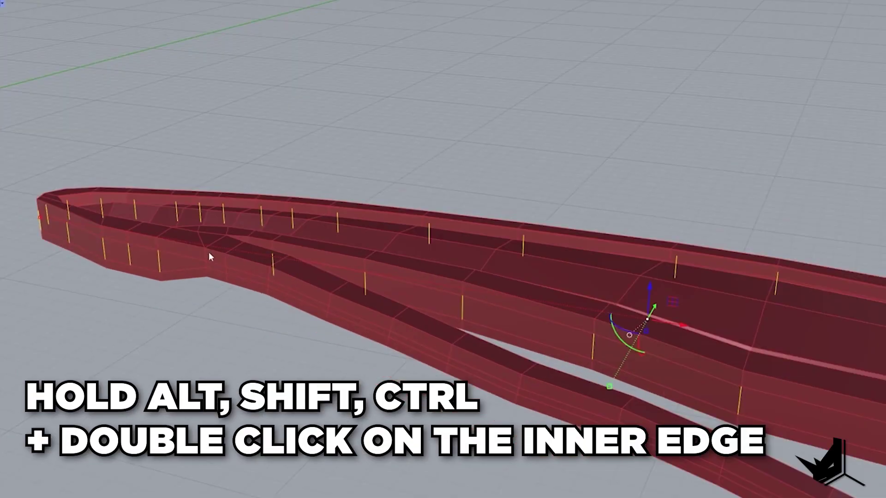
scroll(129, 258, "up", 2)
scroll(136, 239, "down", 8)
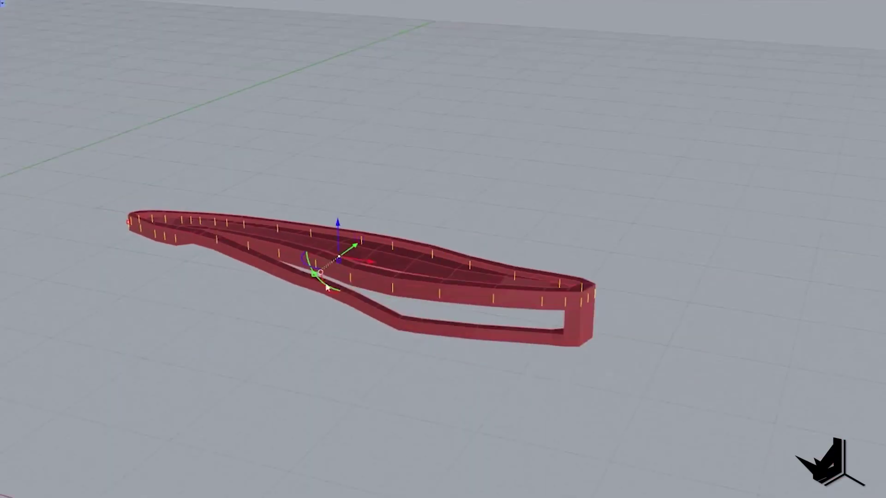
right_click_drag(498, 352, 504, 278)
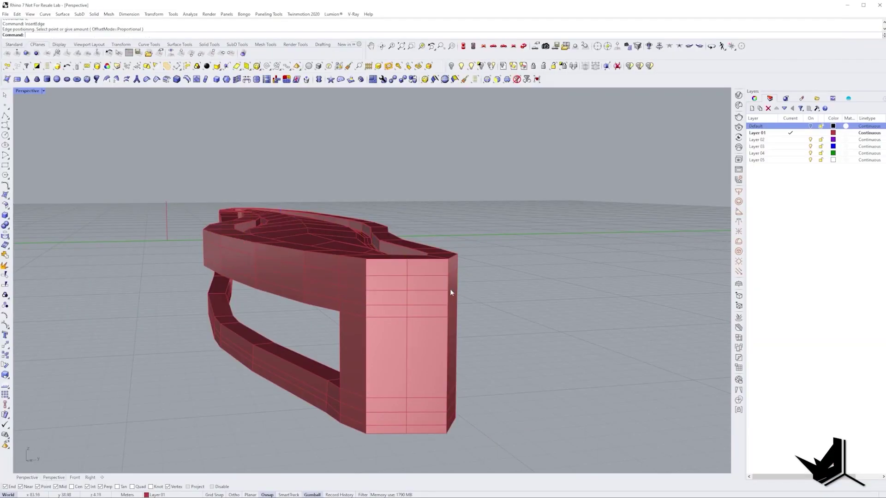
right_click_drag(451, 293, 220, 243)
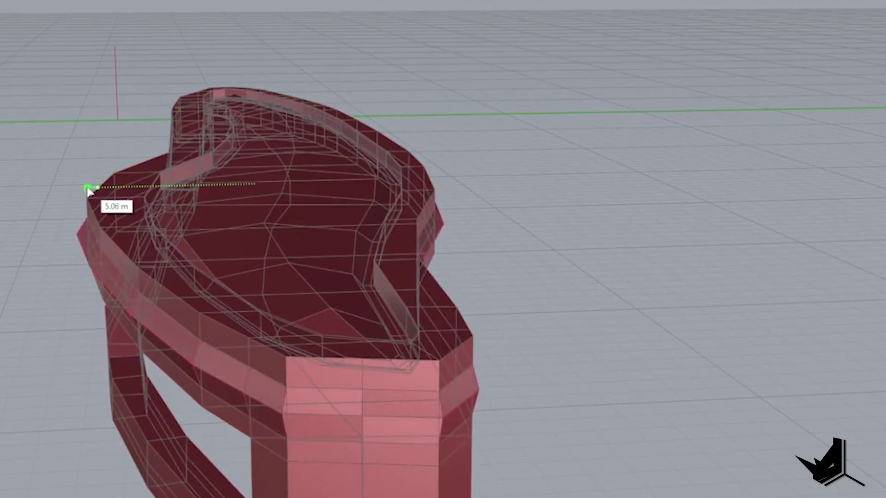
left_click(83, 189)
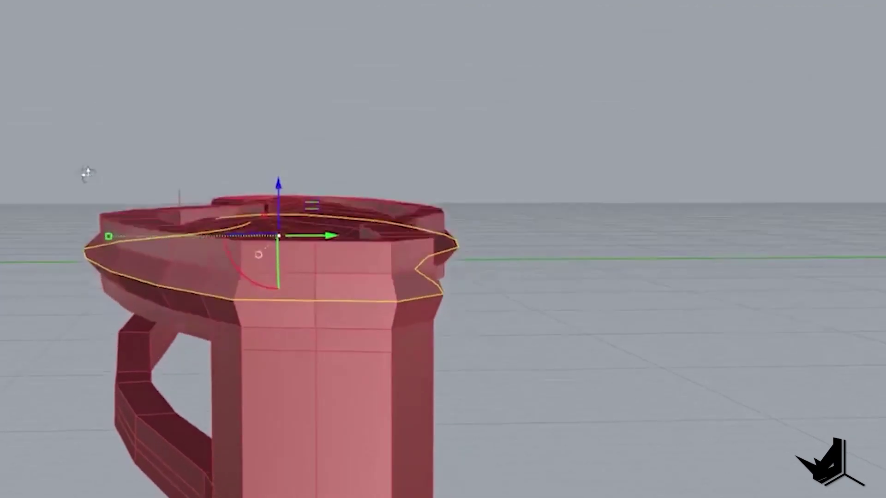
Delete the unneeded edges and raise the selected edge 0.02 m in the side view.
left_click_drag(602, 354, 395, 290)
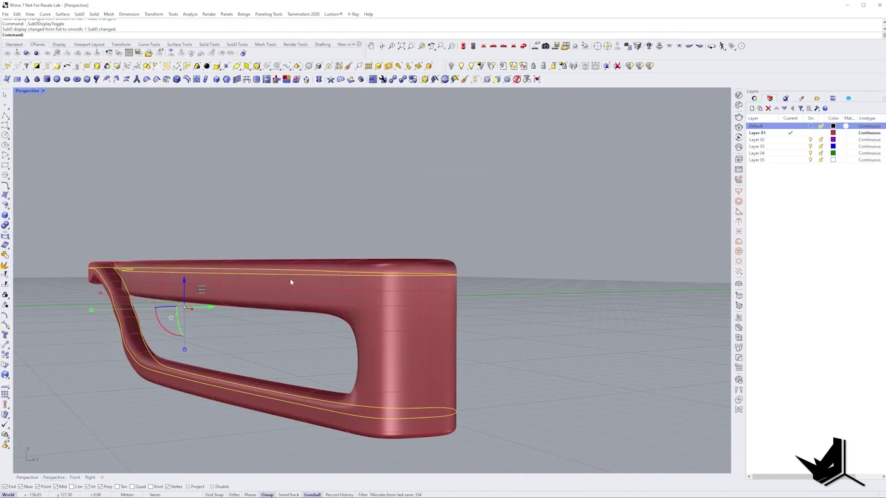
key("Delete")
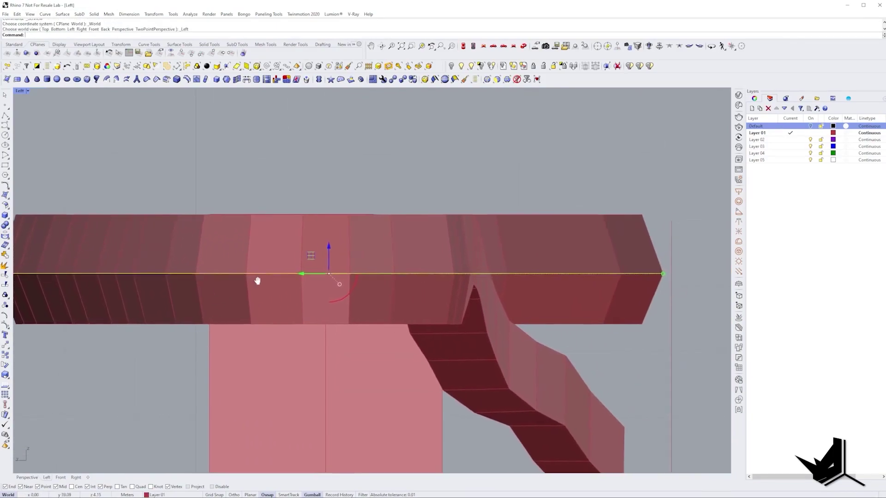
right_click_drag(257, 281, 253, 282)
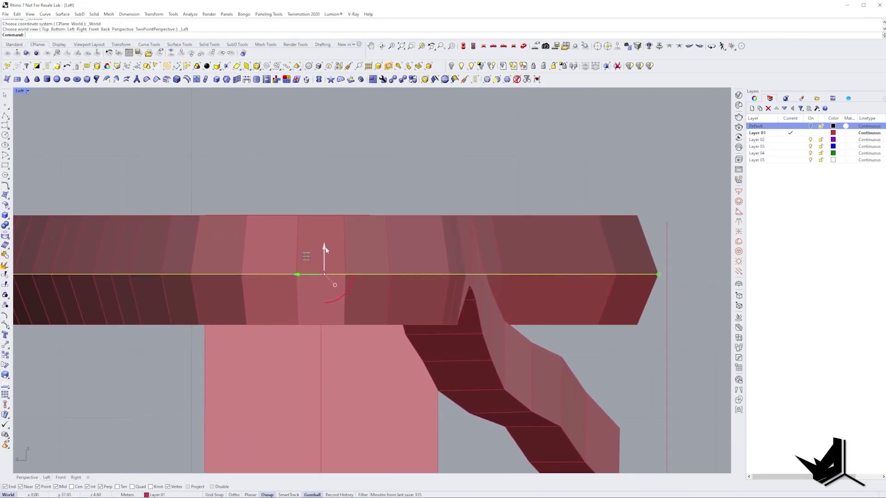
left_click_drag(323, 248, 324, 248)
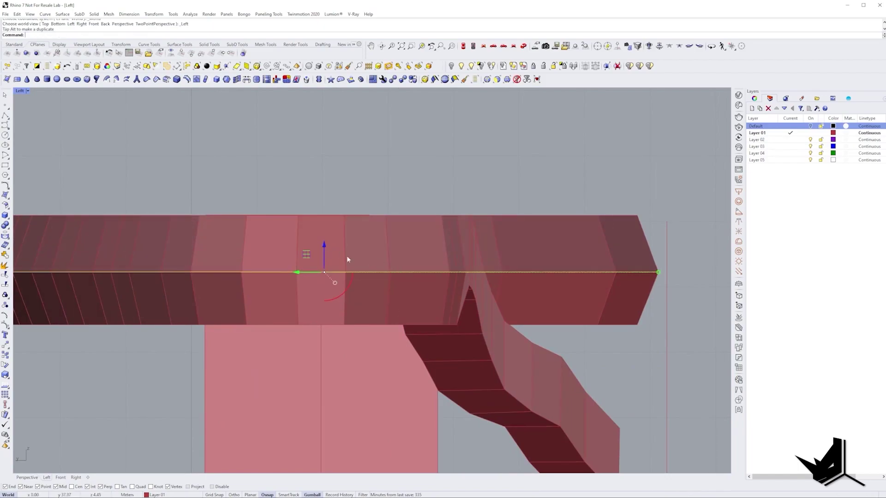
Shift the leg's bottom corner by -0.40 m and switch the SubD to smooth display.
scroll(328, 257, "up", 1)
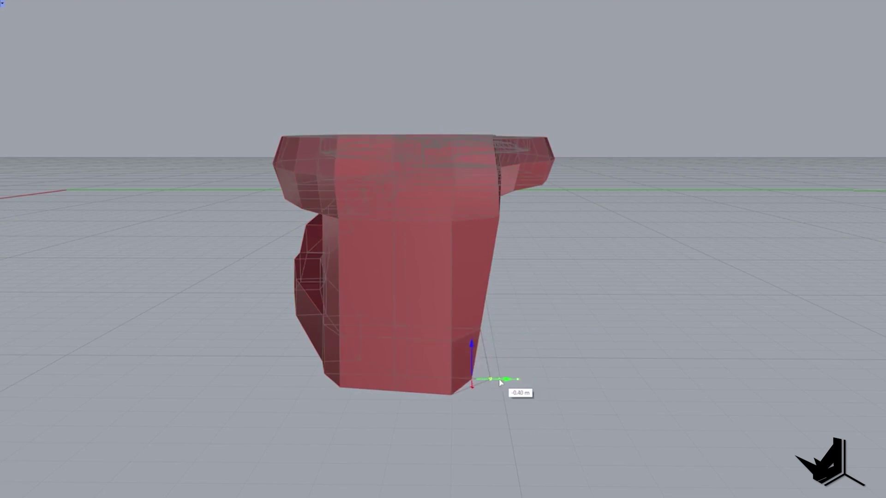
left_click_drag(501, 382, 501, 383)
key("Tab")
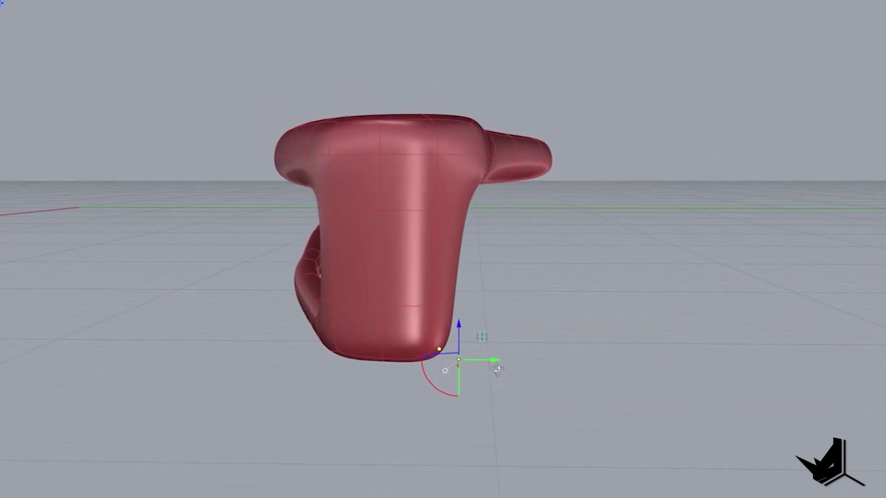
Stitch the two gap vertices together at the column's base.
right_click_drag(496, 369, 552, 368)
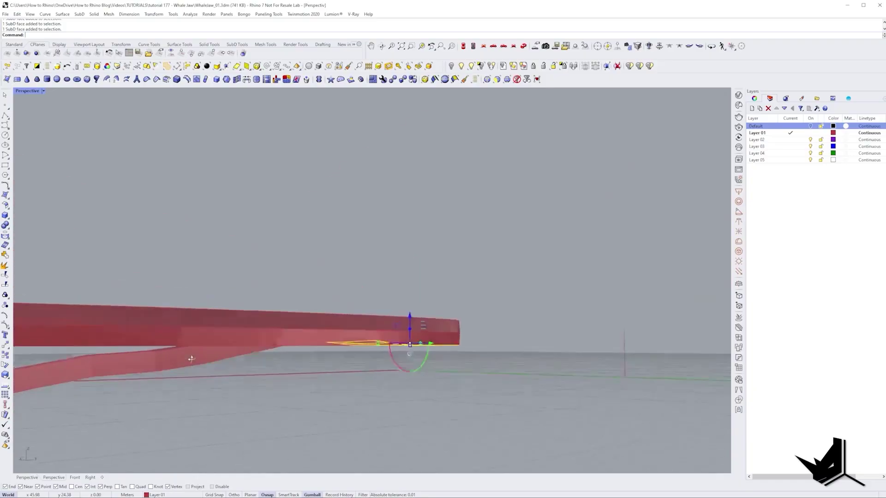
mouse_move(443, 330)
right_mouse_down()
mouse_move(458, 330)
mouse_move(443, 339)
right_mouse_up()
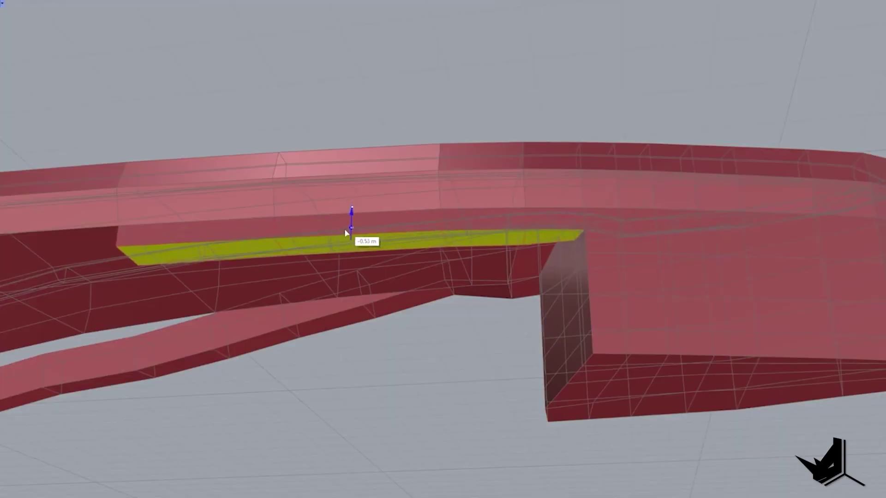
right_click_drag(344, 229, 232, 281)
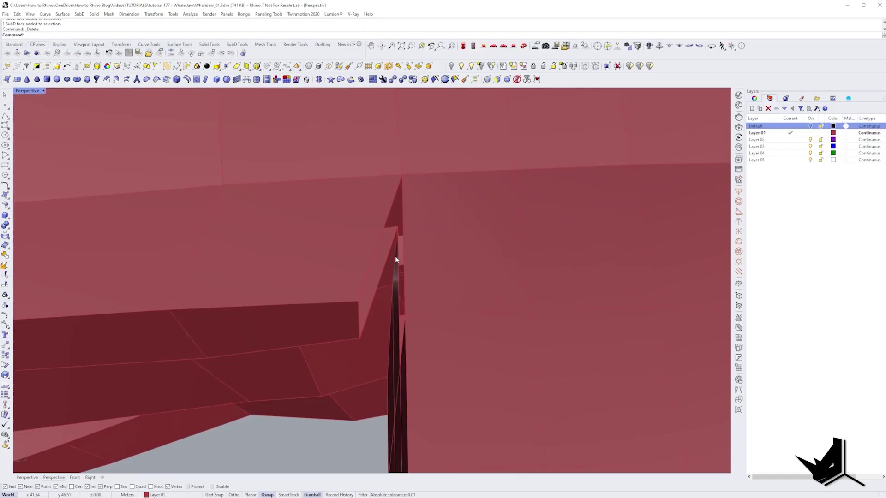
left_click(354, 350)
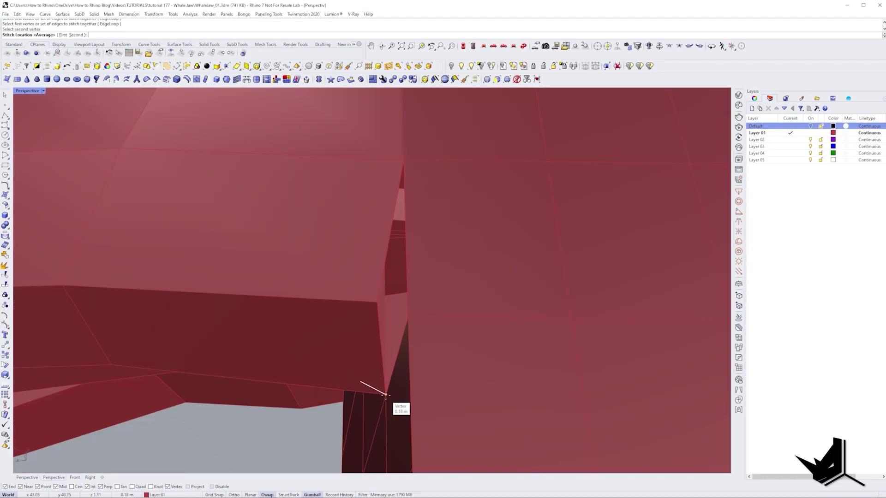
left_click(385, 395)
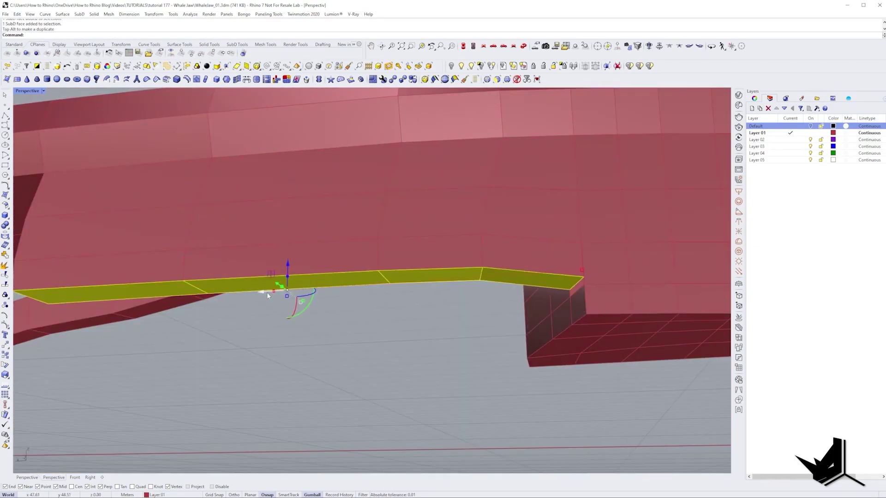
scroll(567, 255, "up", 5)
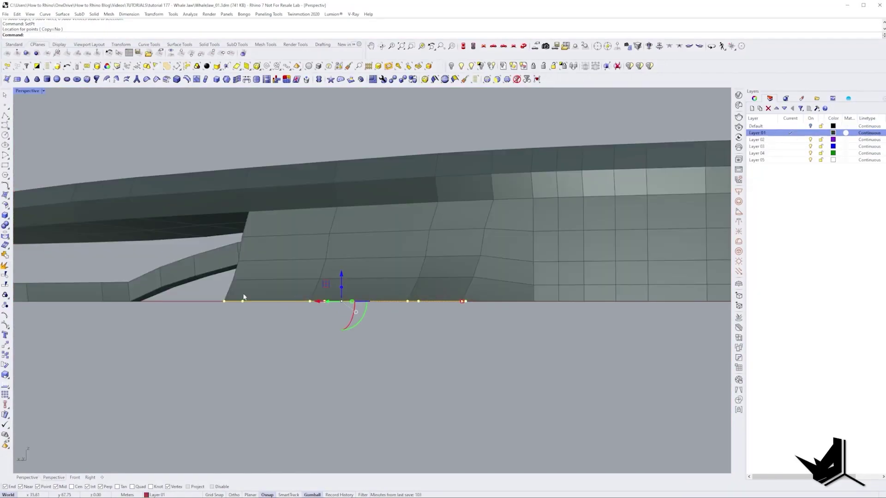
Recolour Layer 01 light grey and review the jaw model from several angles.
right_click_drag(268, 297, 413, 310)
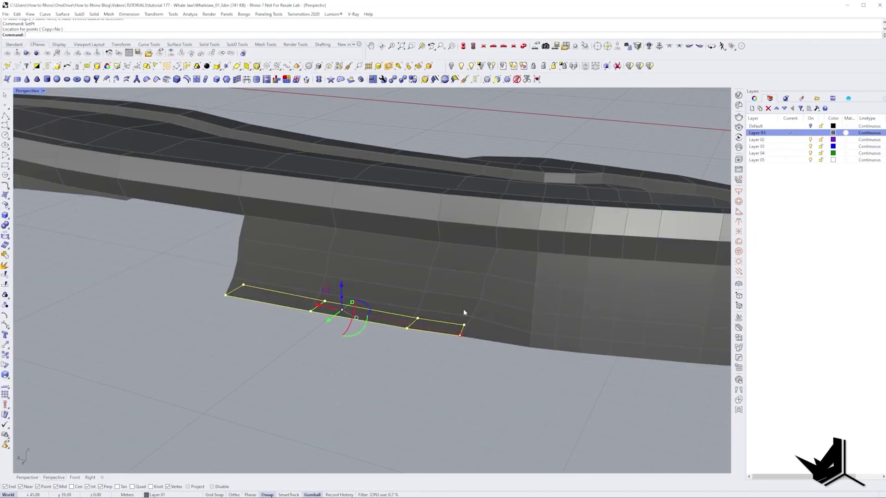
right_click_drag(464, 312, 579, 291)
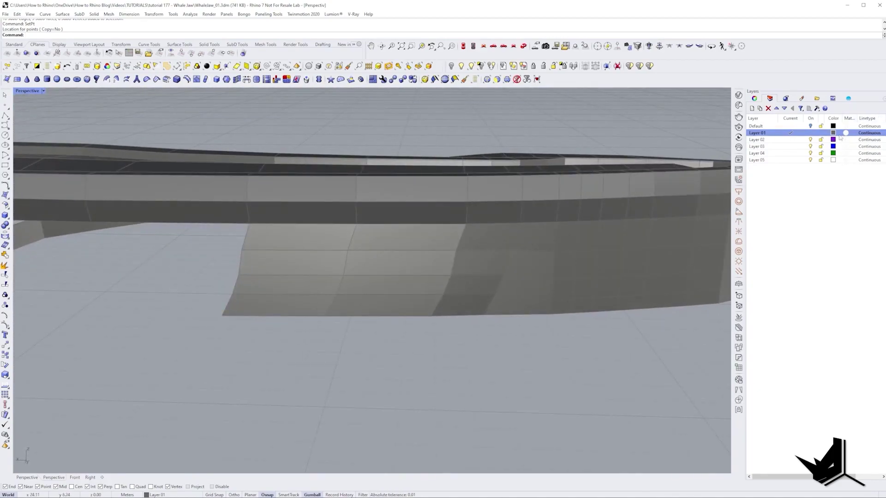
left_click(833, 133)
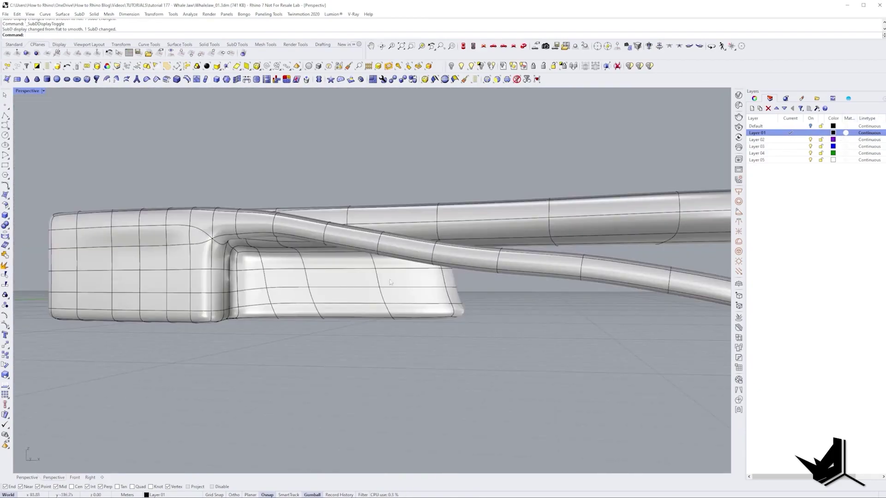
right_click_drag(323, 309, 350, 313)
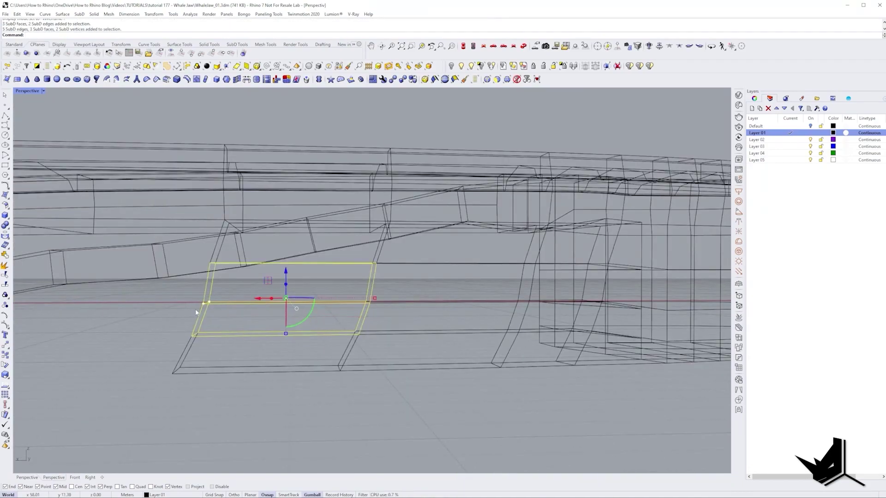
key("Escape")
mouse_move(196, 308)
right_mouse_down()
mouse_move(340, 312)
mouse_move(323, 323)
right_mouse_up()
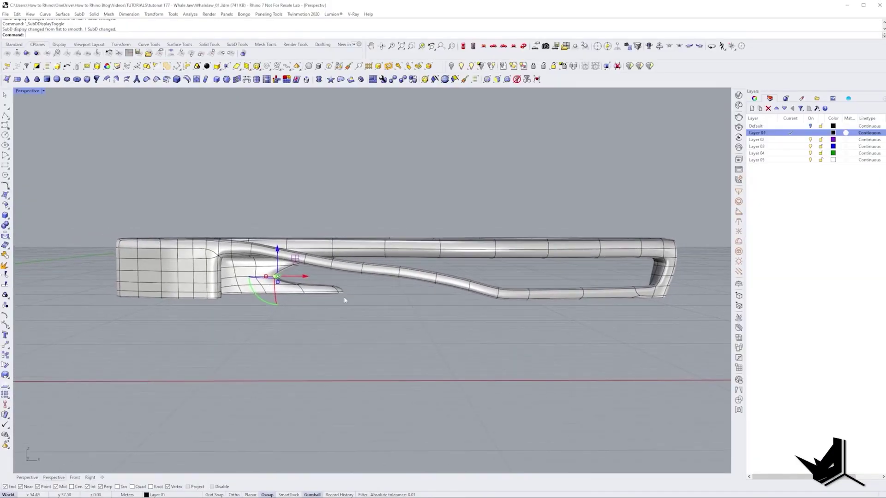
right_click_drag(342, 298, 446, 347)
scroll(392, 294, "up", 5)
Pull the lower jaw tip 5.95 m further out and lower it 0.37 m.
key("Tab")
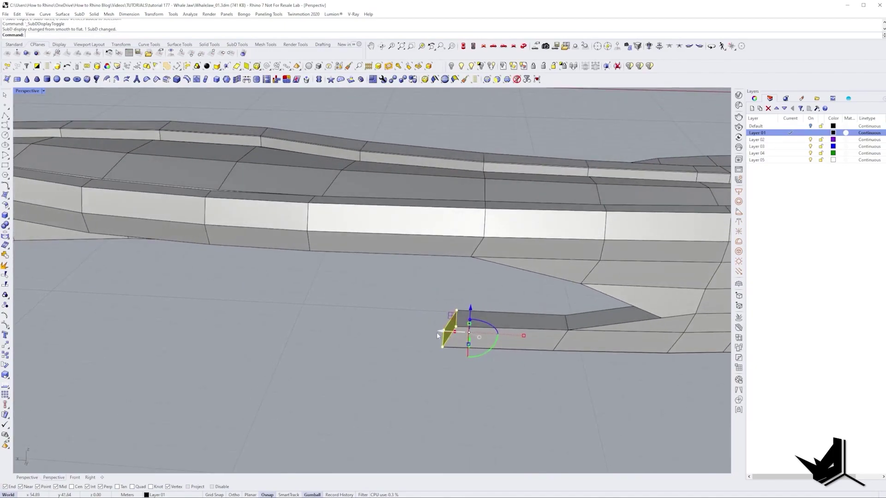
left_click_drag(445, 317, 257, 317)
key("Tab")
scroll(252, 318, "down", 5)
right_click_drag(259, 295, 296, 277)
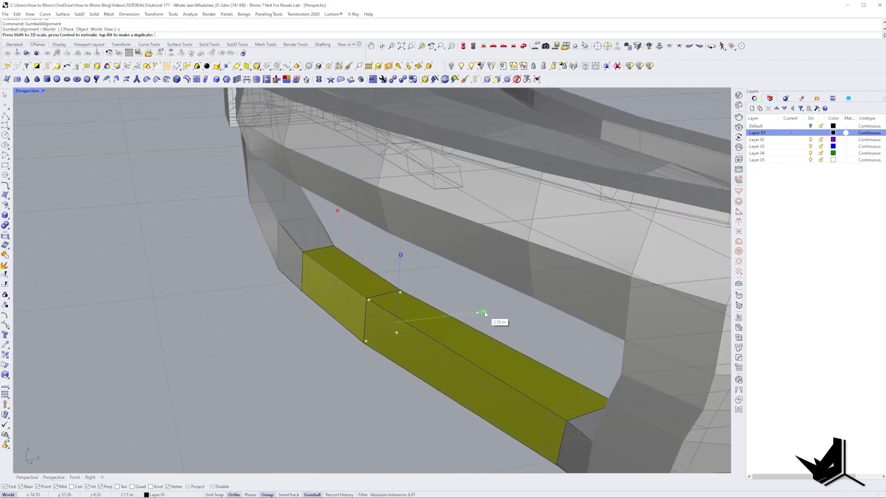
Push the lower tube's front face 1.19 m inward, then select a cage edge in wireframe.
left_click_drag(490, 315, 515, 313)
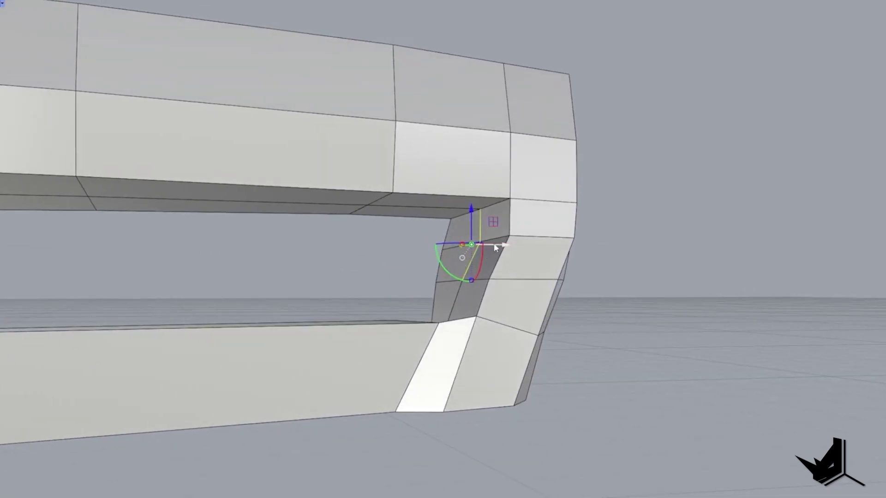
left_click_drag(497, 243, 430, 252)
right_click_drag(430, 252, 392, 299)
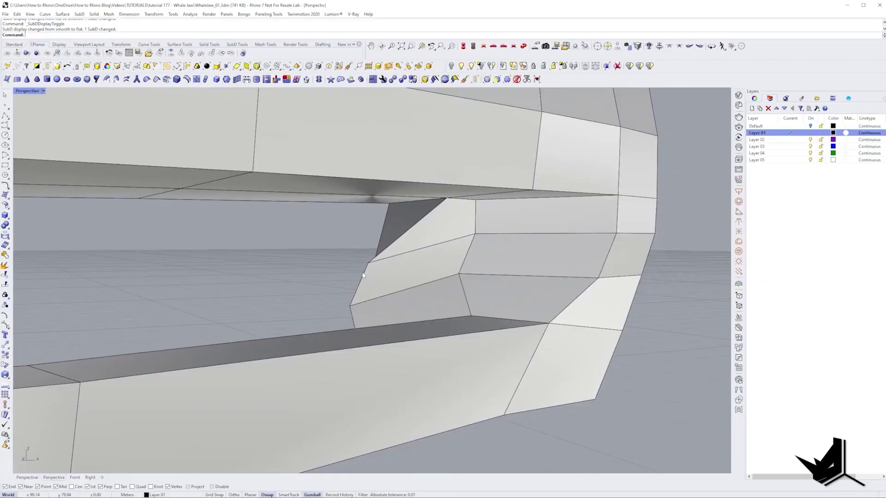
key("Tab")
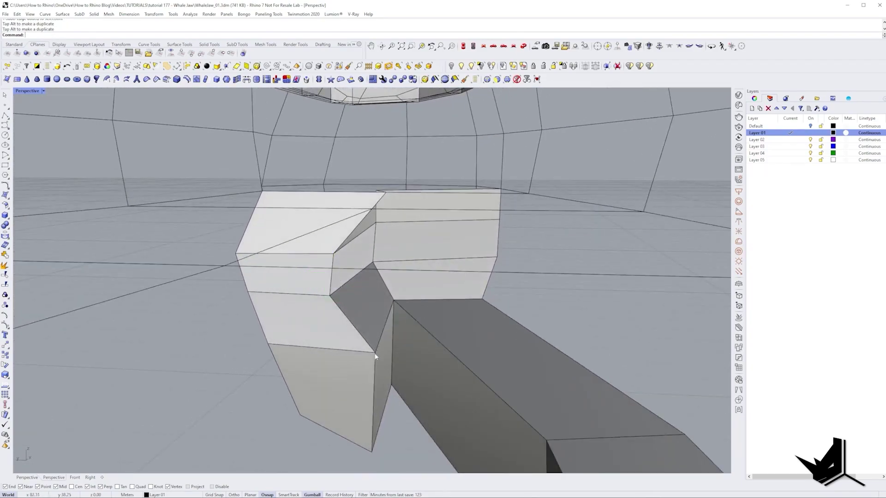
mouse_move(375, 359)
right_mouse_down()
mouse_move(383, 365)
mouse_move(389, 353)
mouse_move(376, 371)
mouse_move(364, 361)
right_mouse_up()
left_click(382, 379, "ctrl+shift")
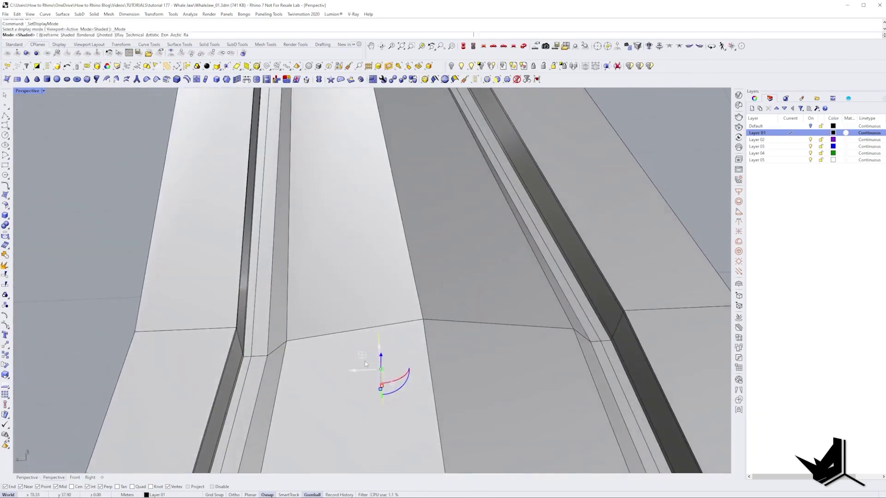
key("ctrl+alt+w")
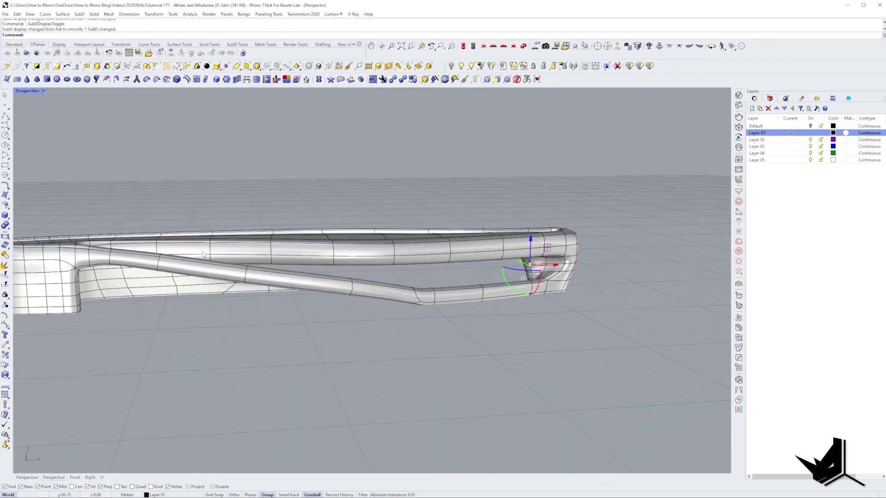
Select the jaw's edge loop and scale it with the gumball.
scroll(393, 296, "up", 3)
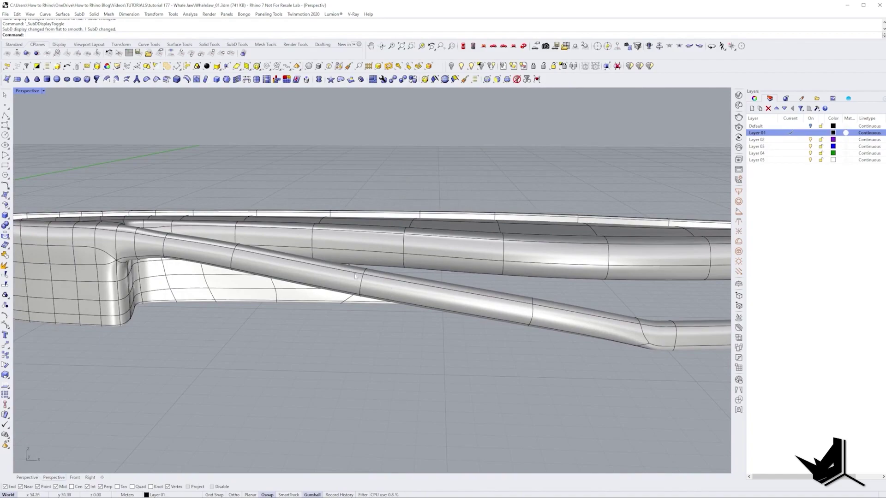
key("Tab")
double_click(225, 280)
right_click_drag(225, 281, 220, 225)
key("Escape")
key("Tab")
key("Tab")
left_click_drag(220, 224, 222, 226)
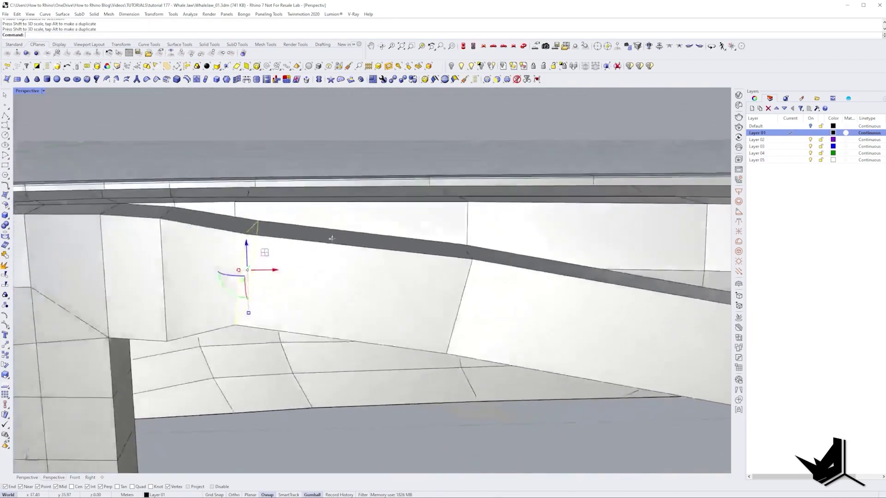
key("Tab")
key("Tab")
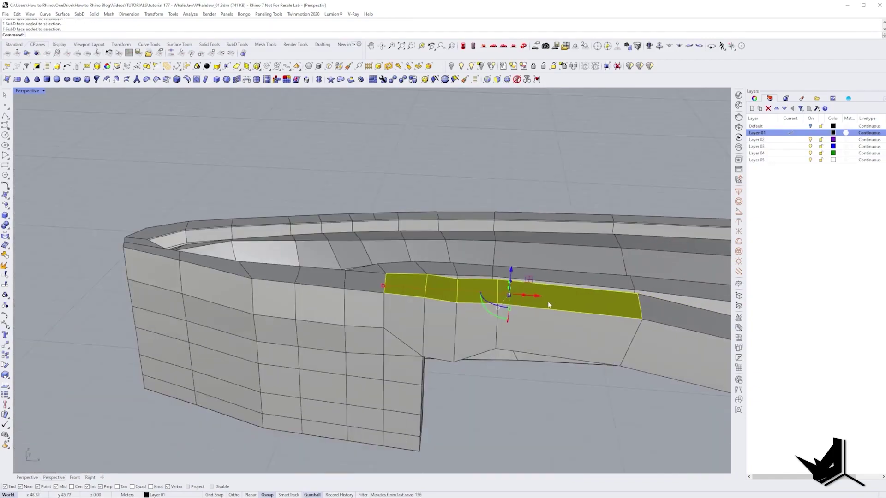
Align the cage points with SetPt from a side view of the jaw.
right_click_drag(547, 300, 329, 262)
type("SetPt")
key("Return")
key("Return")
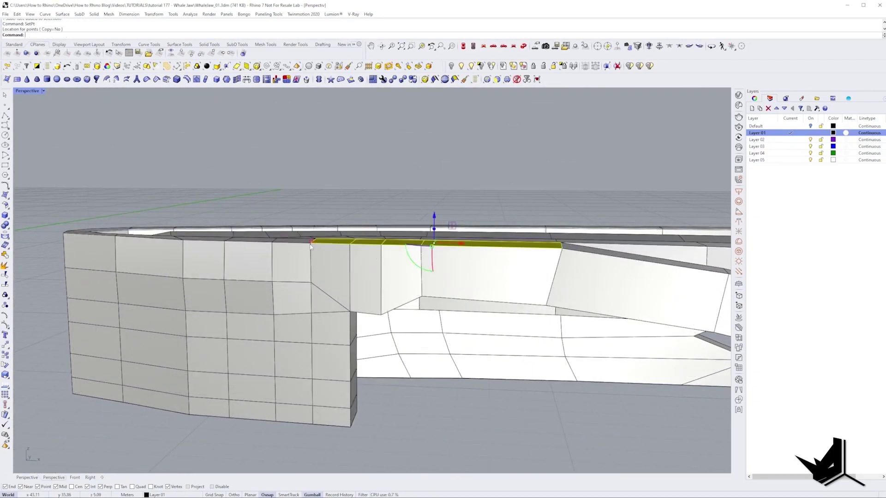
key("Tab")
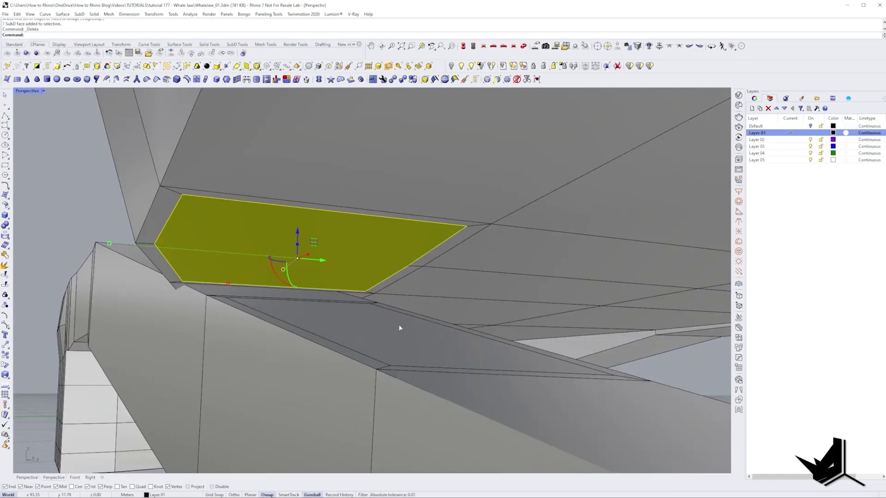
Delete the large face and adjacent triangular face under the roof, then bridge across the opening.
key("Delete")
left_click(400, 336)
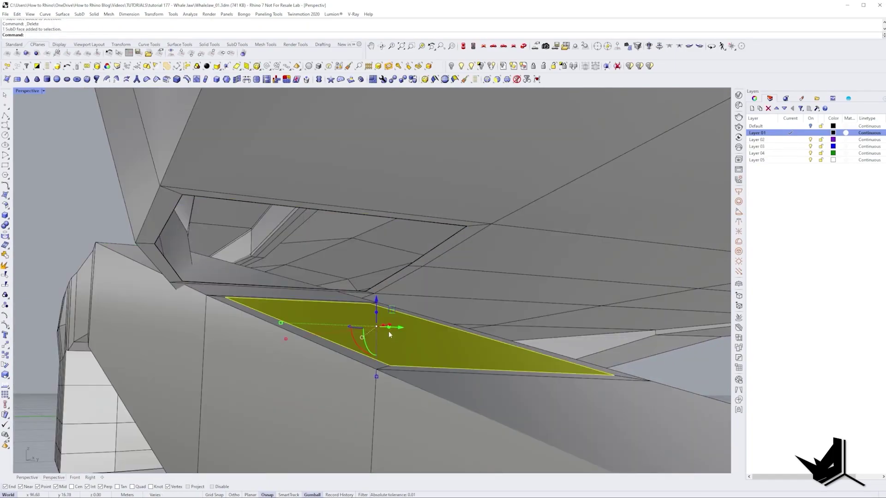
key("Delete")
left_click(364, 356)
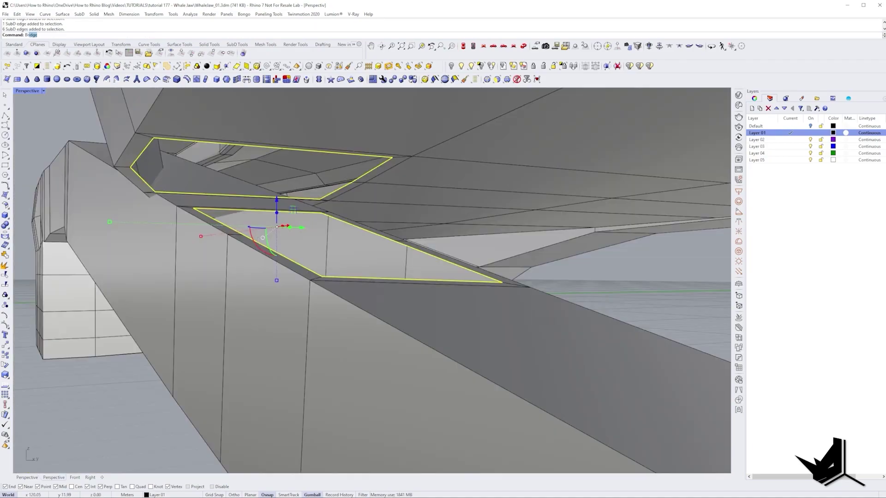
key("Return")
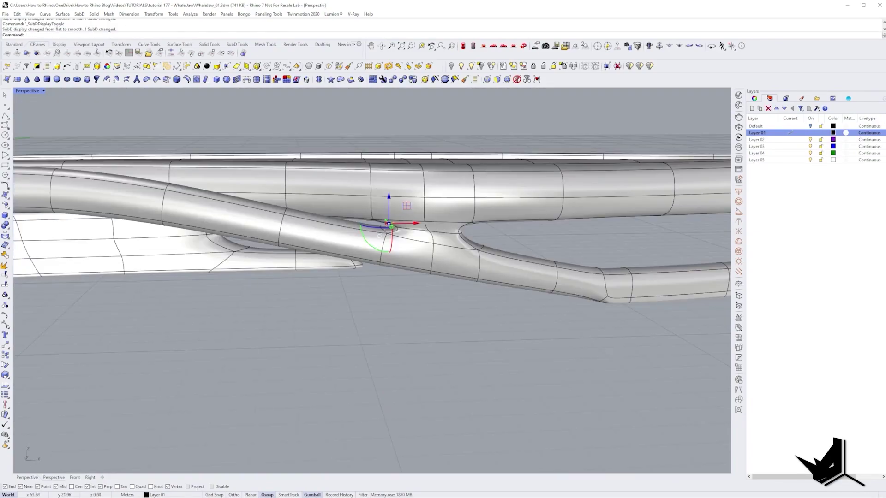
Compare against the bus station reference photos and view the jaw from below.
mouse_move(205, 496)
left_click(237, 489)
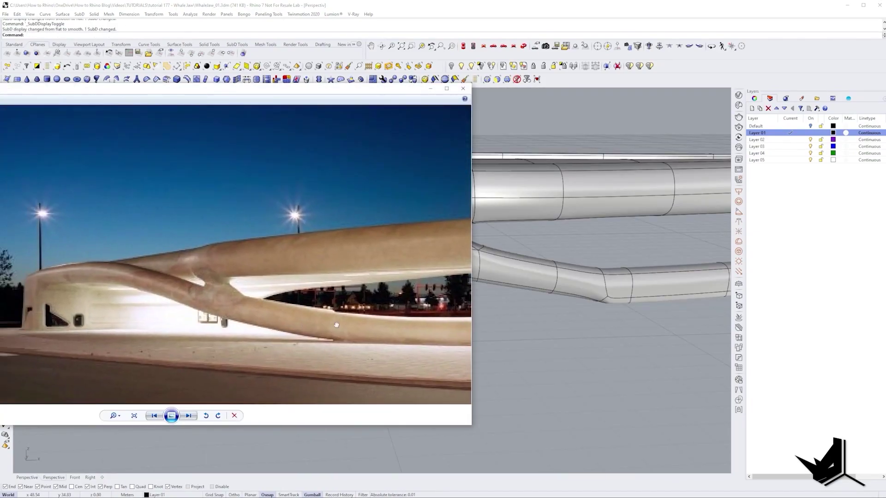
key("Right")
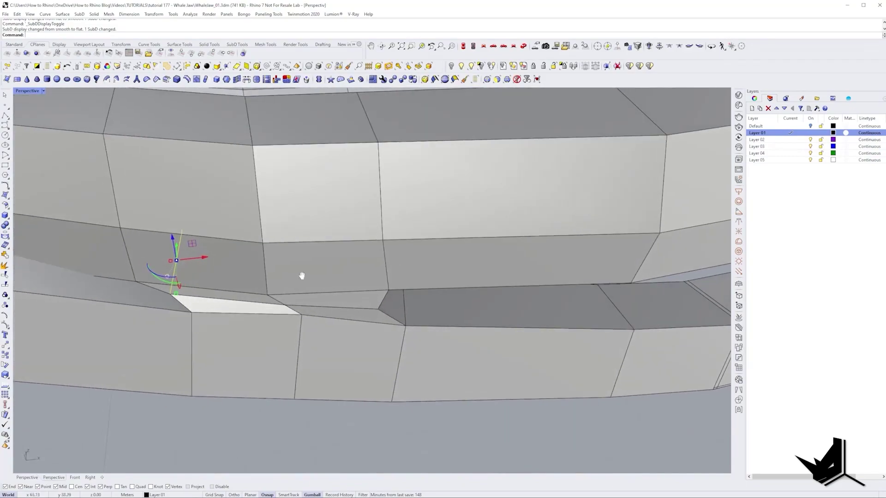
right_click_drag(301, 275, 239, 298)
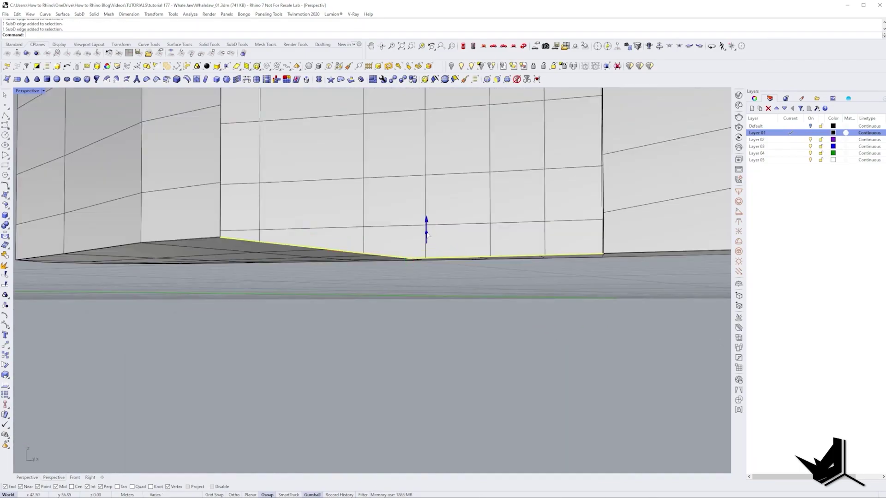
Raise SubD edges by 0.20 m and 0.21 m, checking against the reference photos.
left_click_drag(418, 221, 429, 220)
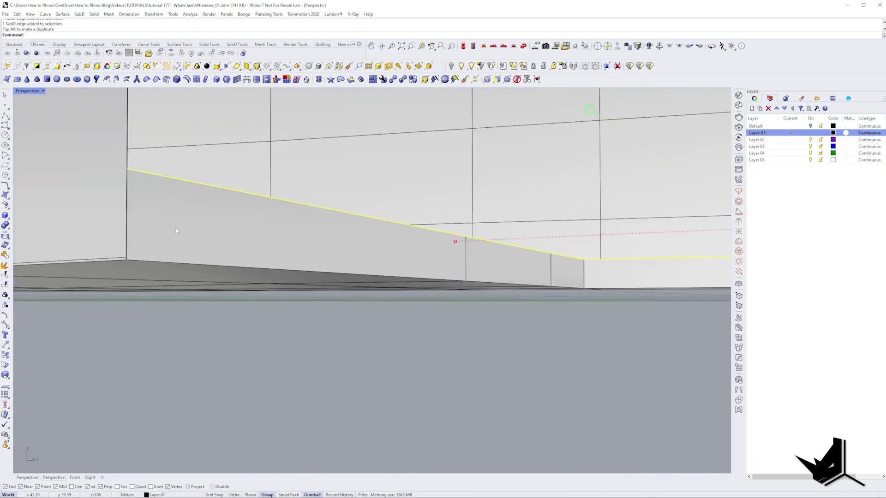
left_click_drag(348, 265, 349, 257)
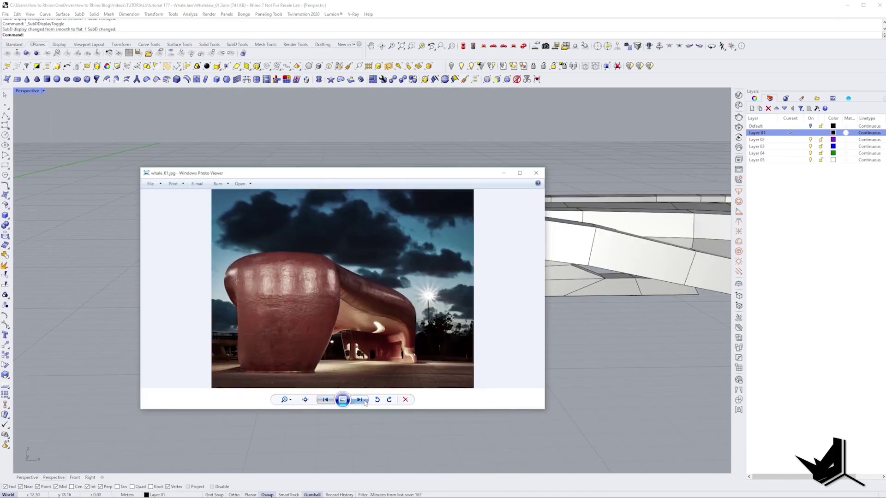
left_click(360, 400)
left_click(360, 400)
left_click(359, 400)
left_click(360, 400)
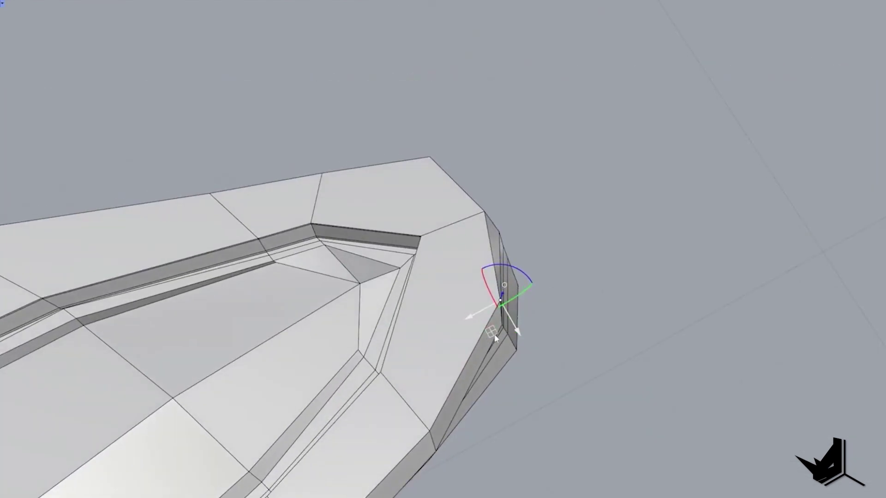
Nudge a SubD part 0.04 m, move faces 0.52 m along Y, and show smooth.
left_click_drag(487, 331, 490, 335)
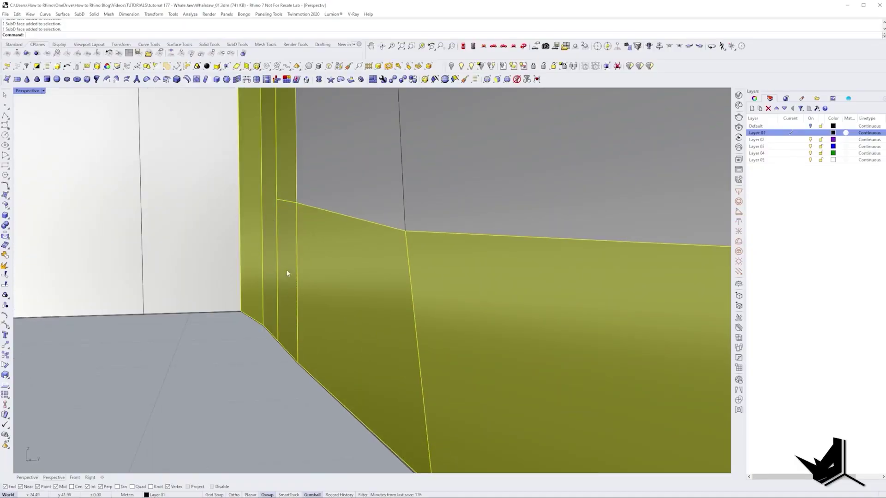
left_click_drag(248, 300, 253, 304)
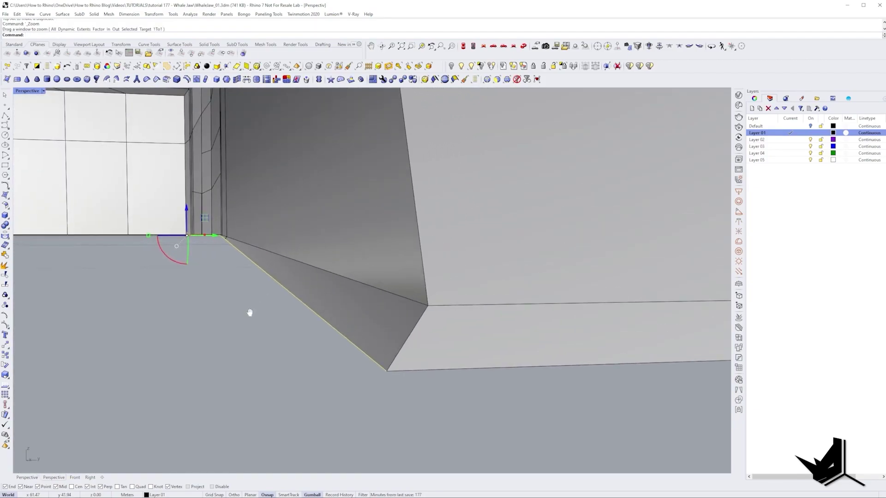
key("Tab")
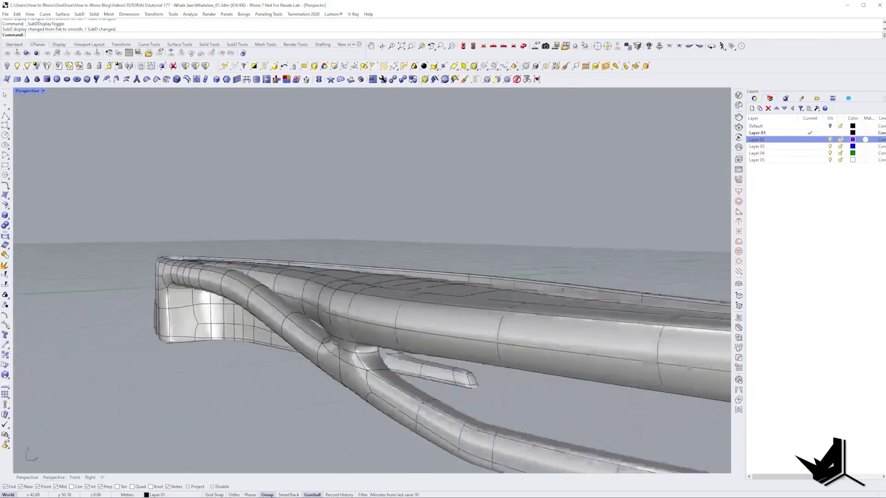
Remove the extra layers and put a copy of the SubD on the SubD Backup layer.
right_click_drag(276, 341, 326, 342)
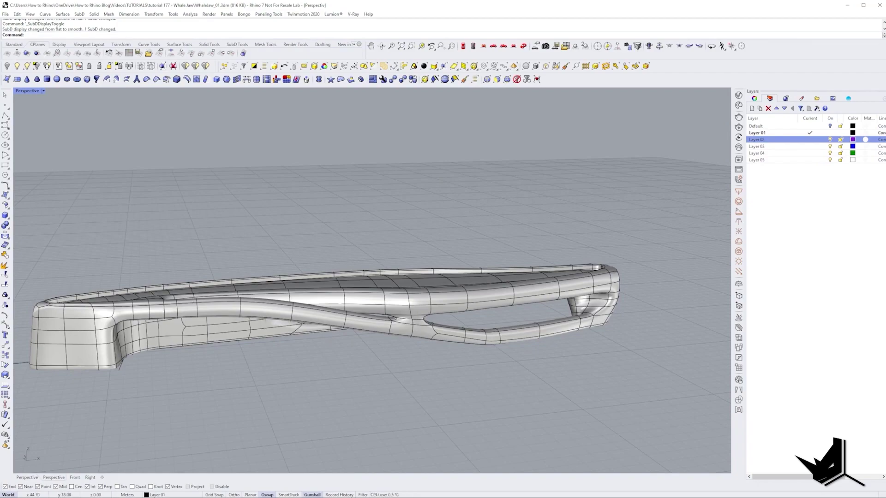
right_click_drag(323, 245, 519, 314)
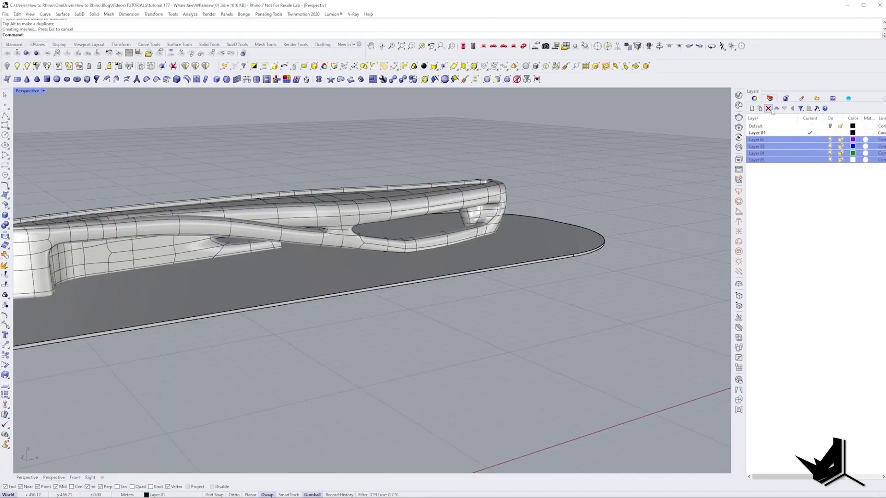
key("Delete")
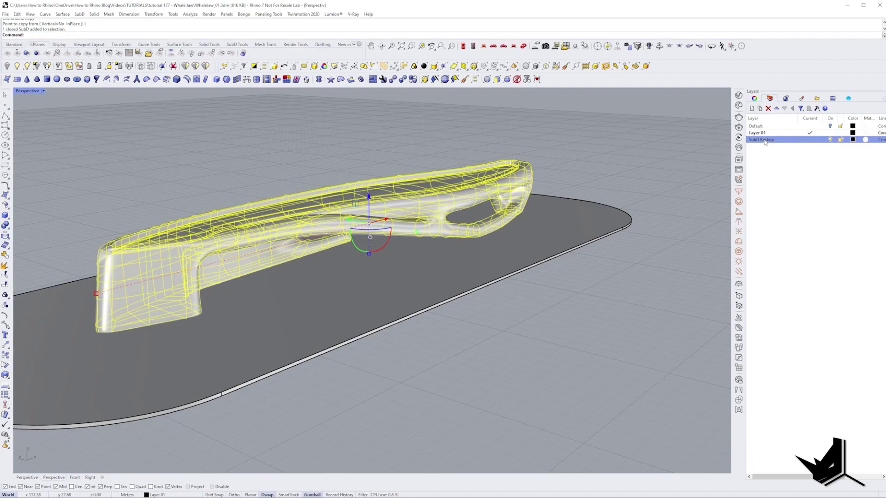
right_click(764, 142)
left_click(807, 265)
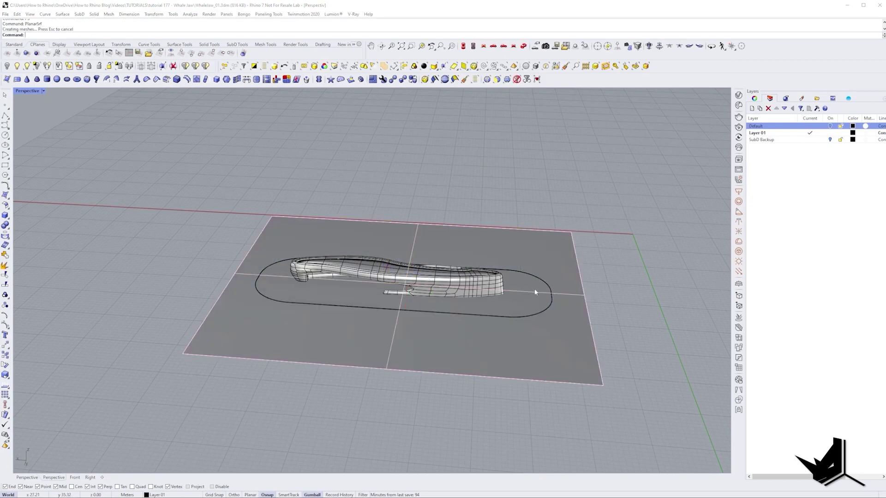
Split the jaw with the ground plane, then delete the plane.
left_click(461, 289)
left_click(480, 300)
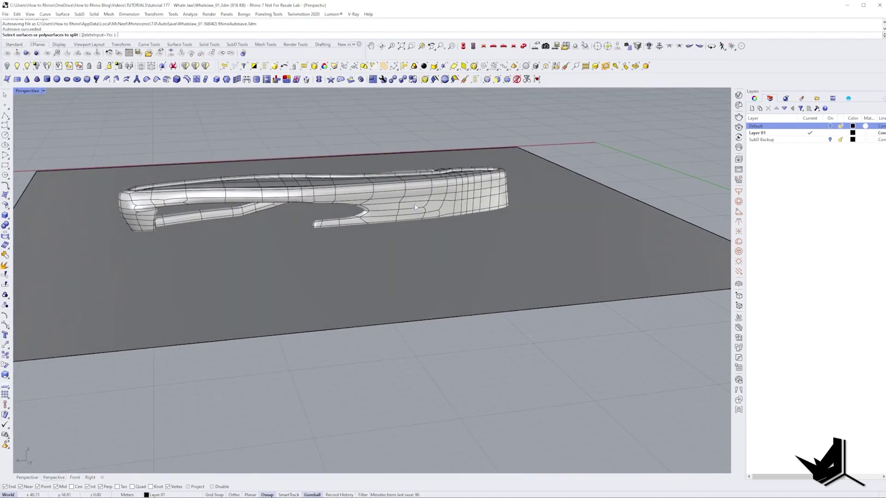
left_click(416, 207)
key("Return")
left_click(554, 250)
key("Return")
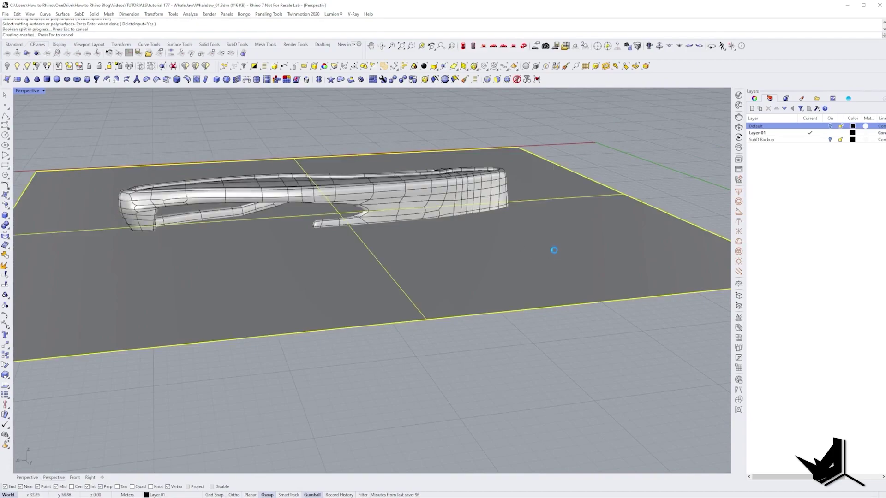
left_click(475, 272)
key("Delete")
Switch the SubD to flat display and delete the thin slab below ground level.
key("Tab")
scroll(240, 232, "up", 5)
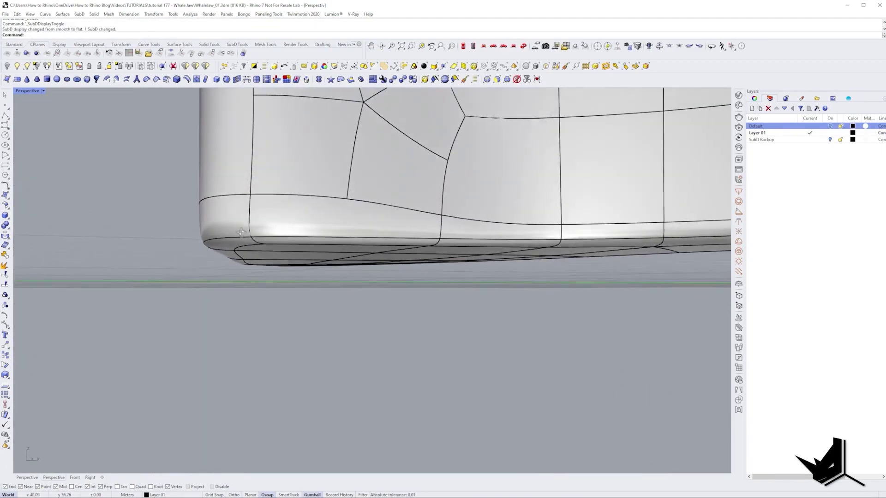
scroll(240, 232, "down", 3)
left_click(249, 246)
scroll(247, 244, "down", 2)
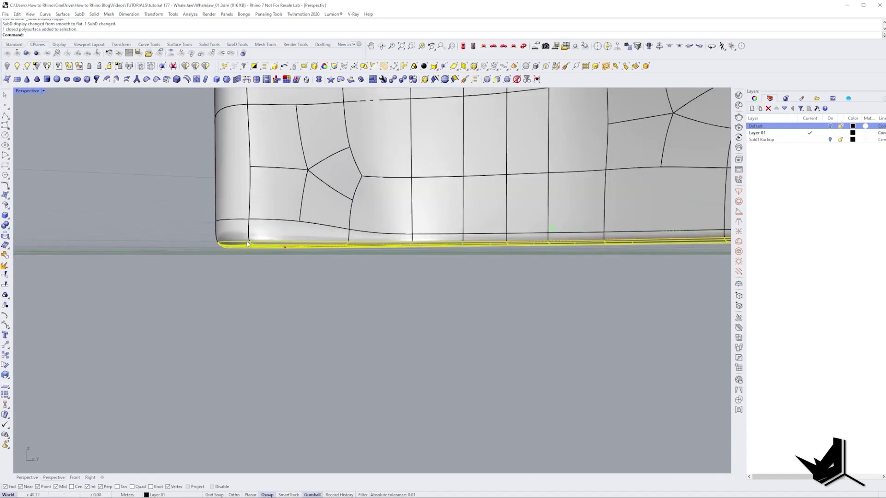
key("Delete")
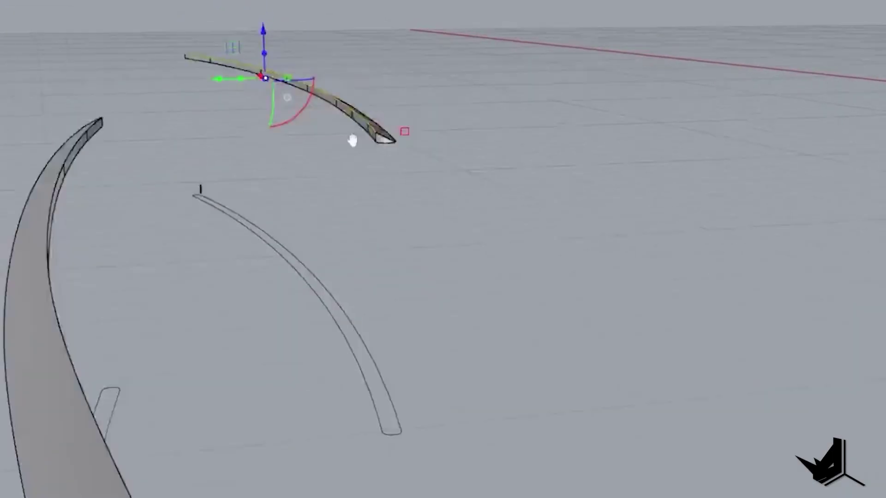
Orbit below the jaw to see its flat base resting on the ground plane.
right_click_drag(366, 176, 303, 243)
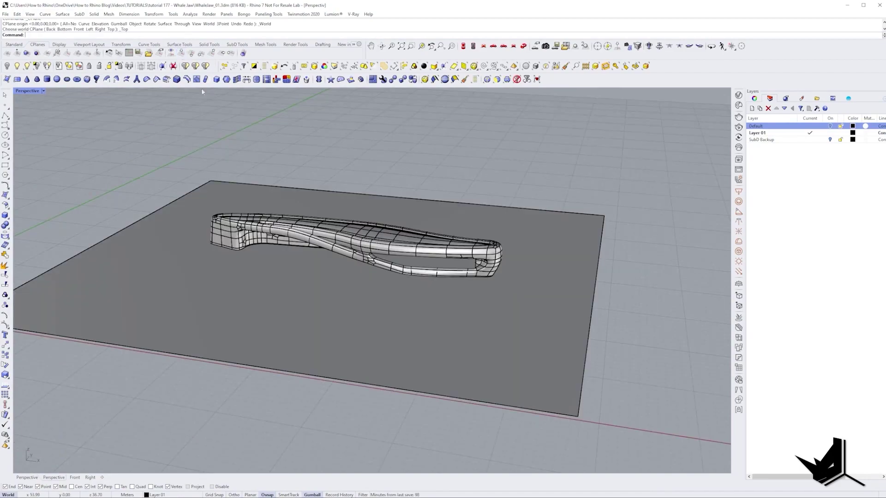
Delete the ground plane and switch the view to wireframe.
right_click_drag(348, 330, 295, 293)
left_click(291, 289)
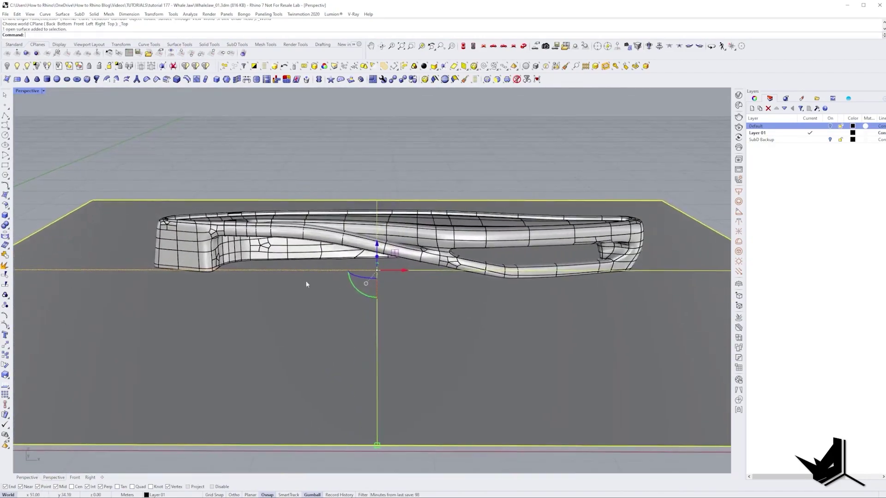
key("Delete")
scroll(244, 337, "up", 5)
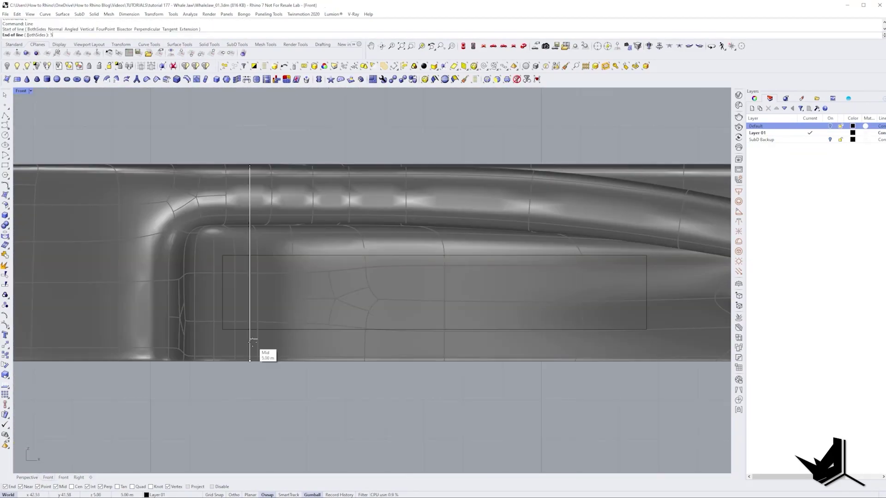
key("Escape")
key("ctrl+alt+w")
Stretch the long window rectangle's left edge 1.85 m left and shift the outline to 10.05 m.
left_click(246, 329)
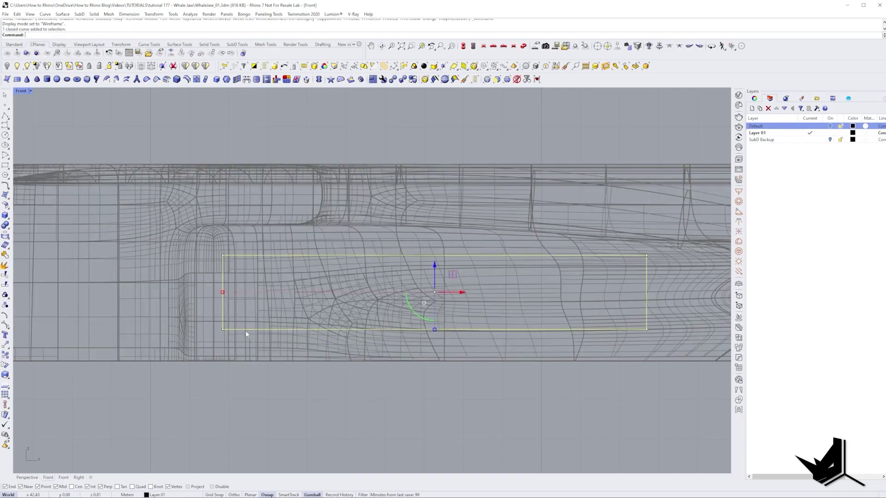
left_click_drag(257, 340, 215, 249)
scroll(263, 336, "down", 1)
left_click_drag(249, 292, 188, 322)
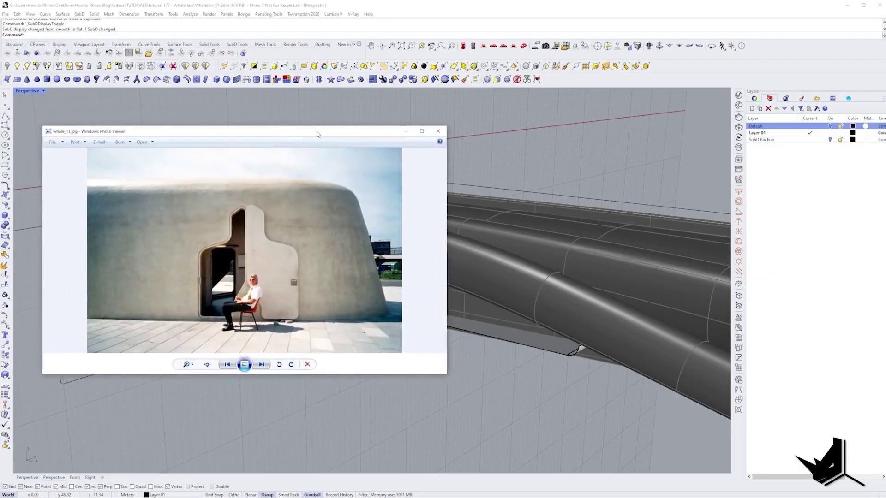
left_click_drag(319, 131, 328, 130)
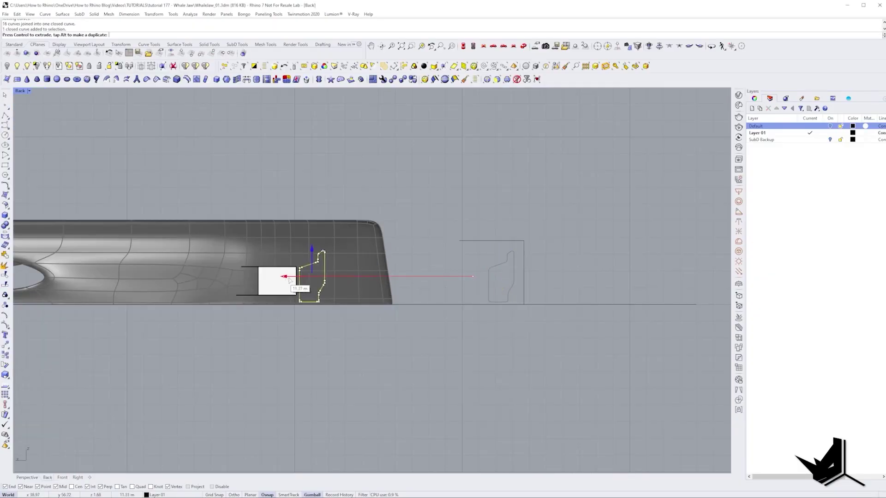
left_click_drag(289, 280, 307, 278)
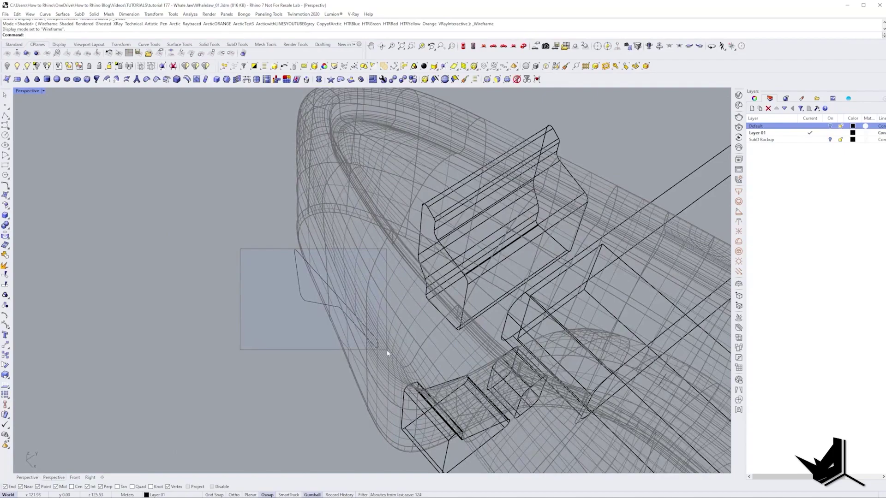
Select all the window frame pieces and isolate them.
left_click_drag(387, 351, 389, 354)
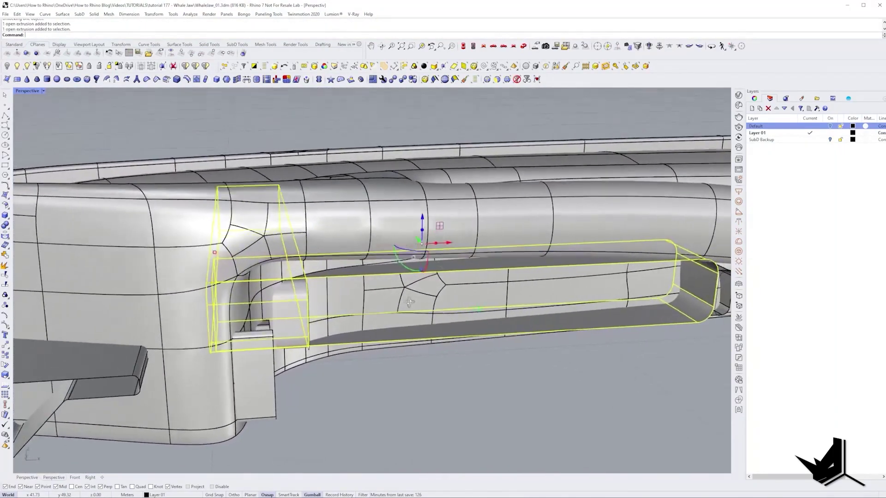
right_click_drag(409, 305, 153, 132)
left_click(36, 66)
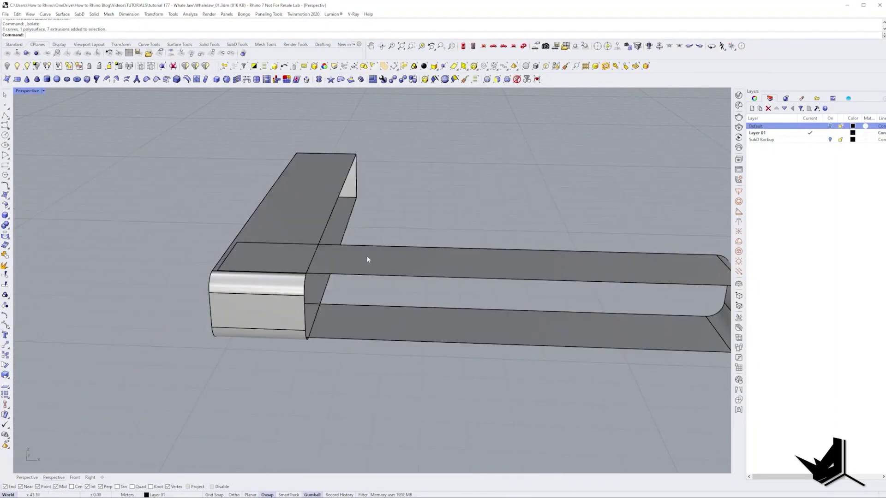
Extrude a line 0.65 m upward into a flat cutting surface for the box-shaped frame piece.
right_click_drag(364, 256, 346, 246)
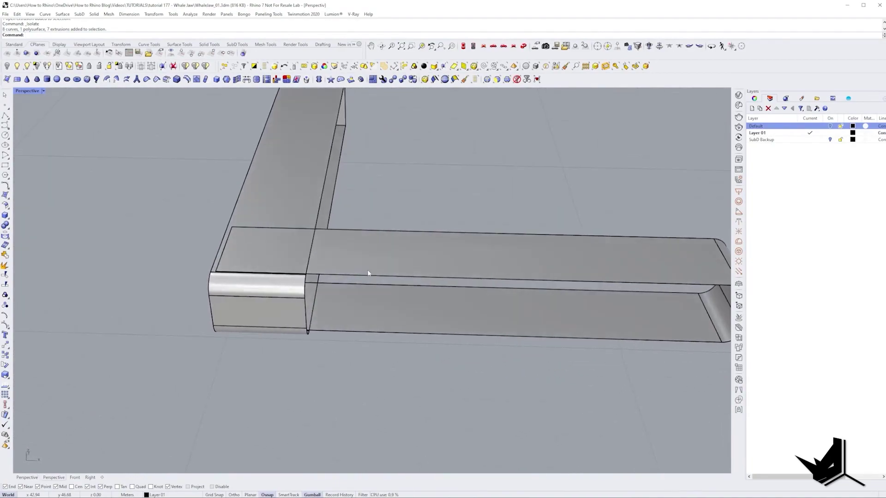
left_click(392, 268)
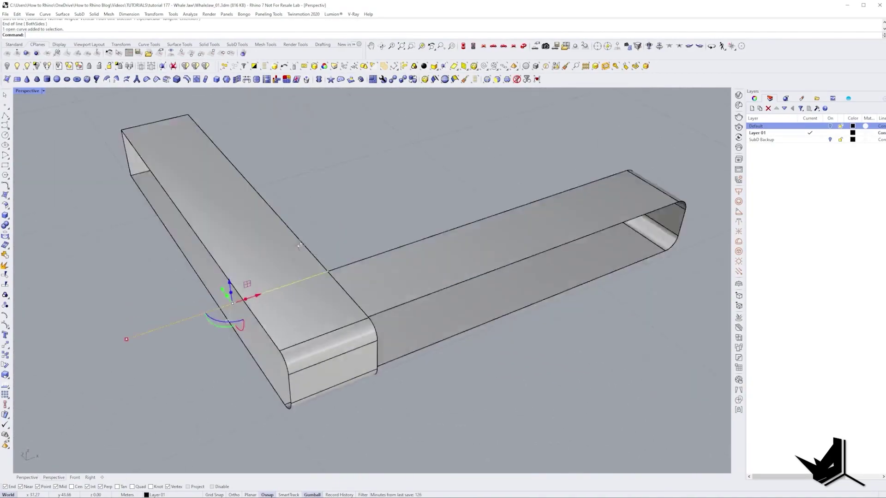
right_click_drag(300, 245, 253, 283)
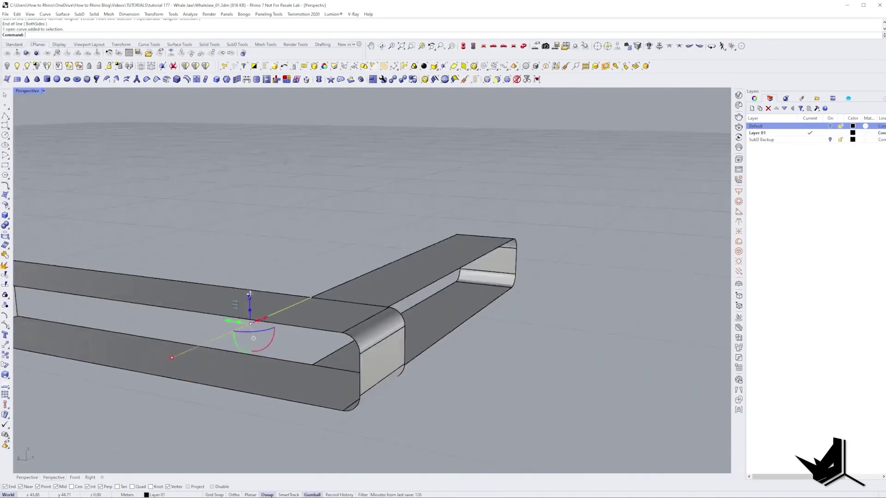
left_click_drag(253, 282, 255, 269)
left_click_drag(257, 428, 257, 429)
right_click_drag(256, 430, 290, 311)
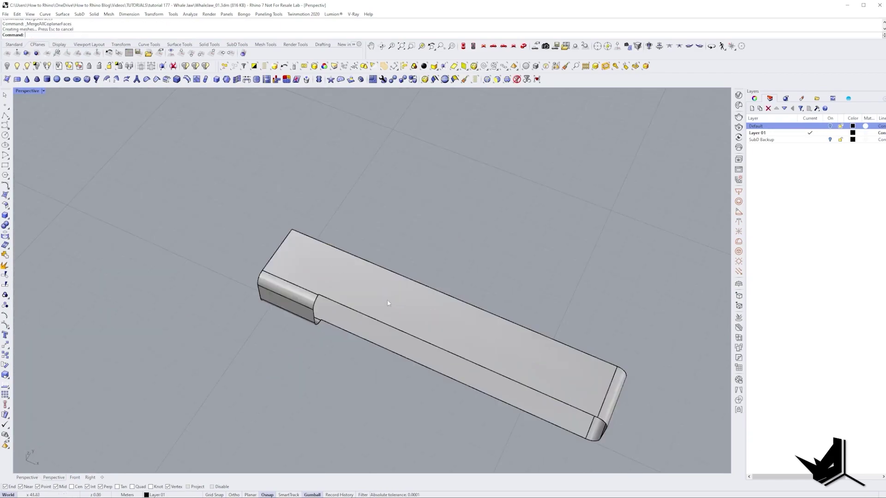
Bring the hidden whale jaw model back and switch to the Top view.
right_click_drag(391, 303, 367, 250)
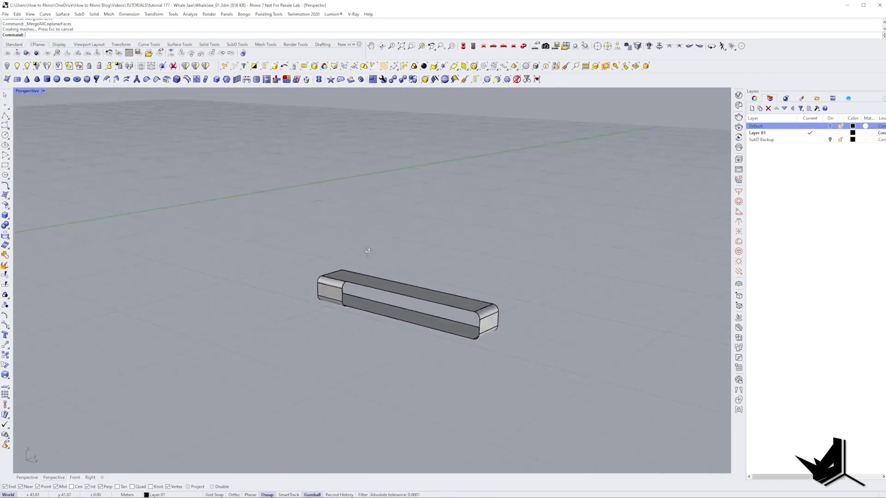
scroll(366, 251, "up", 5)
left_click(37, 67)
right_click_drag(322, 300, 366, 336)
scroll(295, 295, "up", 5)
scroll(295, 296, "down", 5)
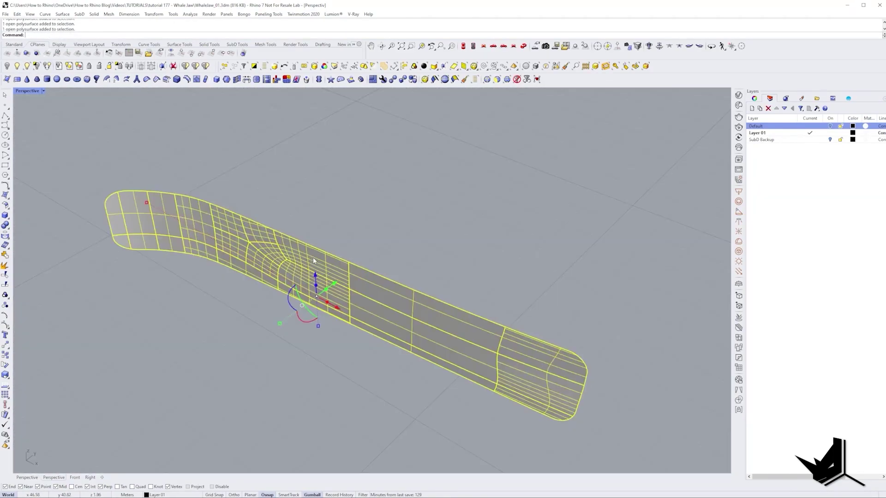
key("Escape")
key("ctrl+F1")
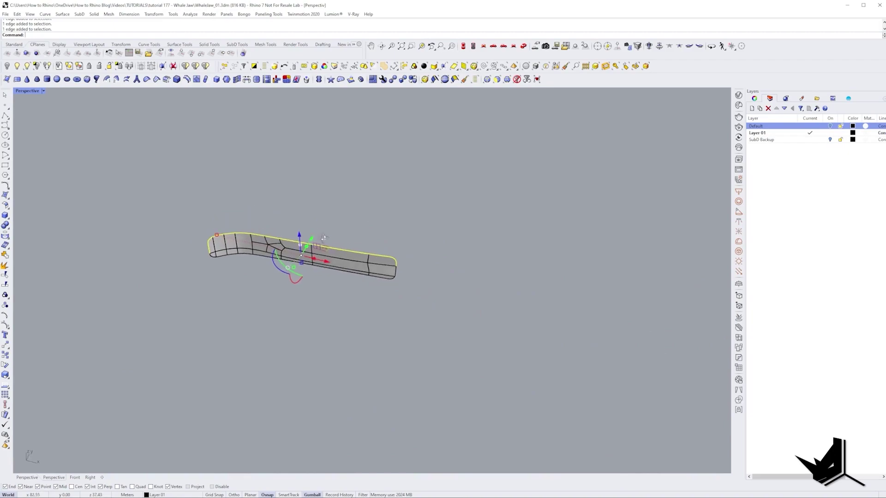
Move the copied edge curve below the jaw and hide everything else.
scroll(322, 246, "down", 1)
left_click_drag(310, 293, 310, 295)
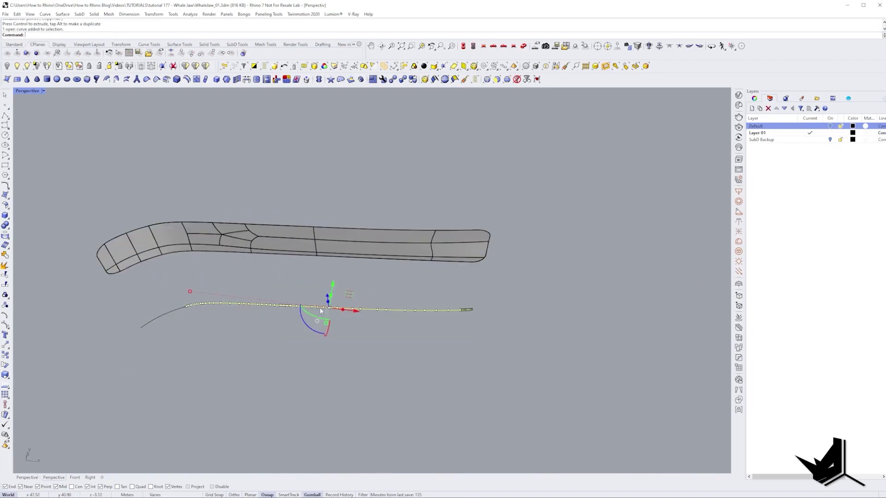
key("ctrl+a")
left_click(27, 66)
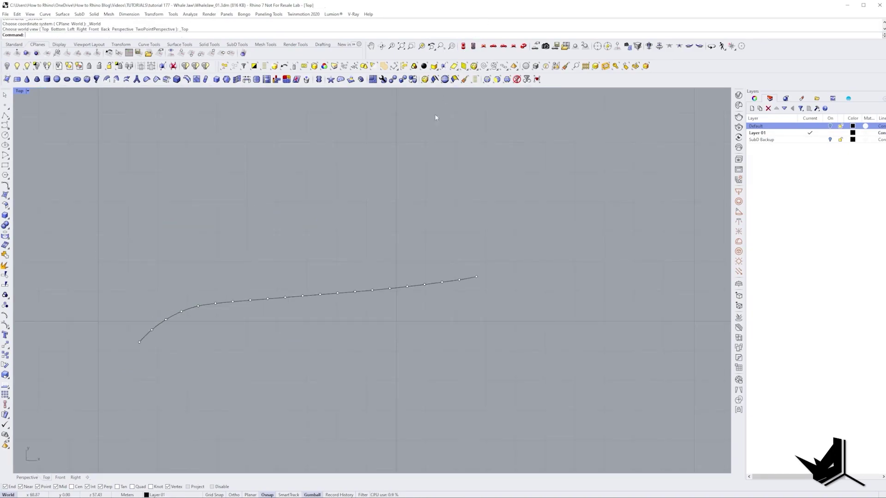
key("ctrl+F4")
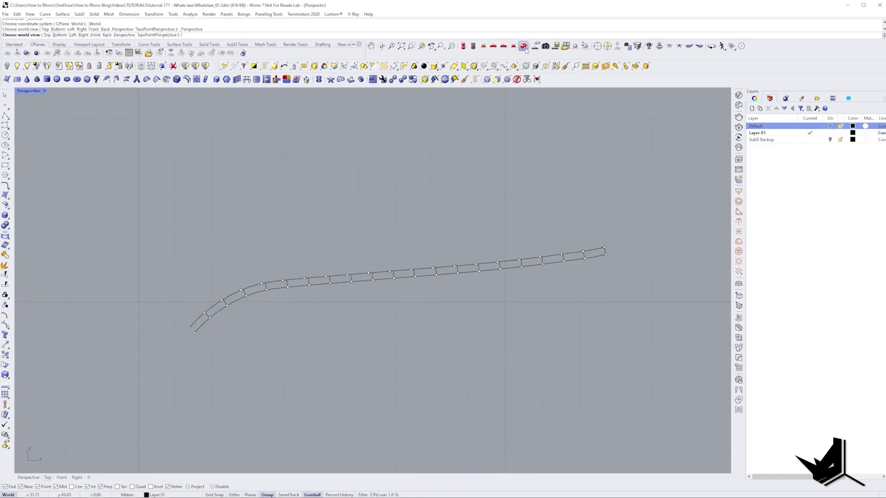
Lay out the cross-section curves, delete the topmost one, and preview the 10×10 patch.
left_click(336, 292)
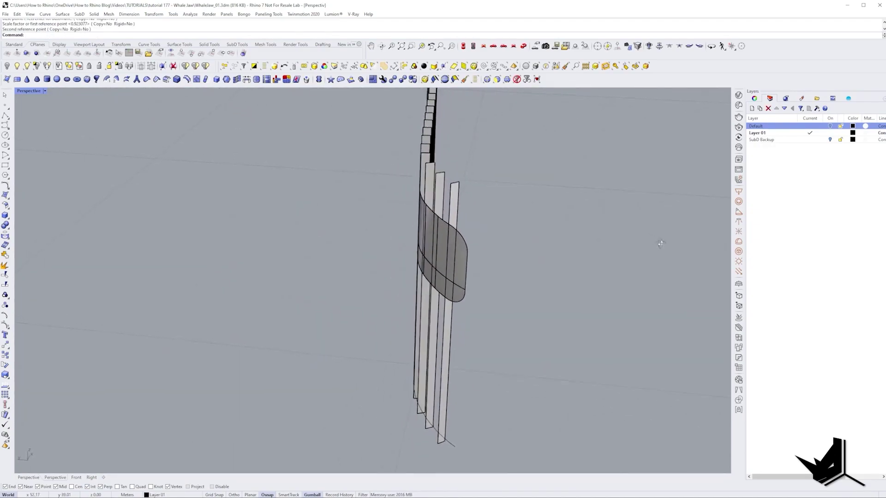
right_click_drag(660, 244, 673, 241)
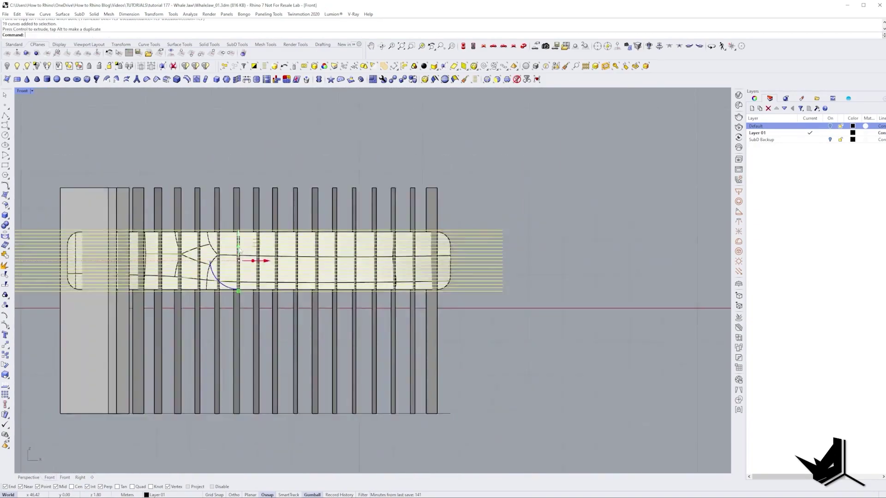
scroll(559, 234, "up", 4)
key("Escape")
left_click(406, 228)
key("Delete")
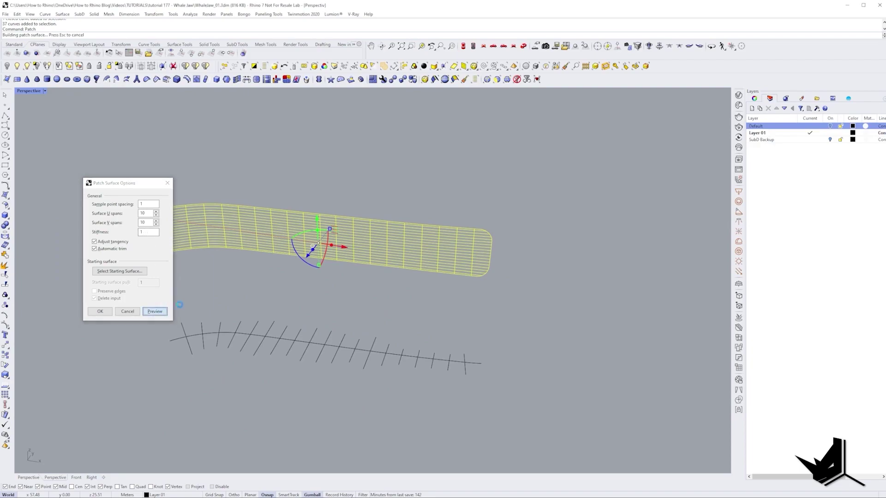
right_click_drag(191, 300, 399, 253)
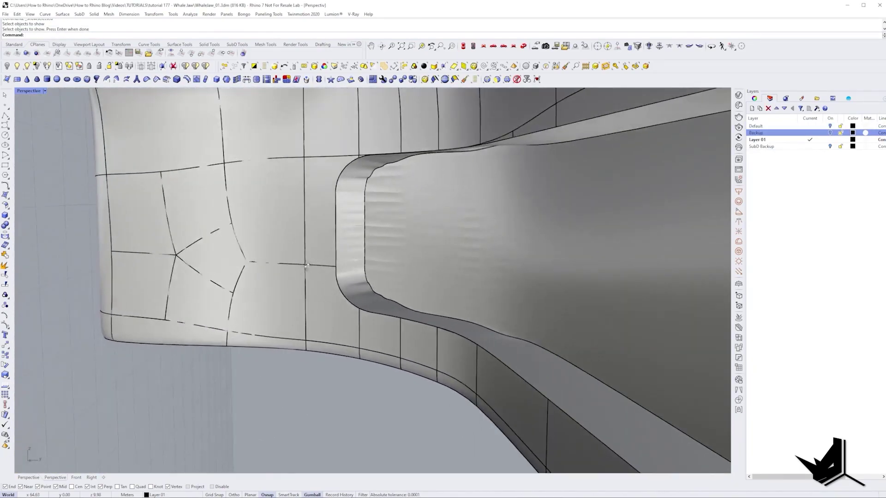
scroll(306, 266, "up", 5)
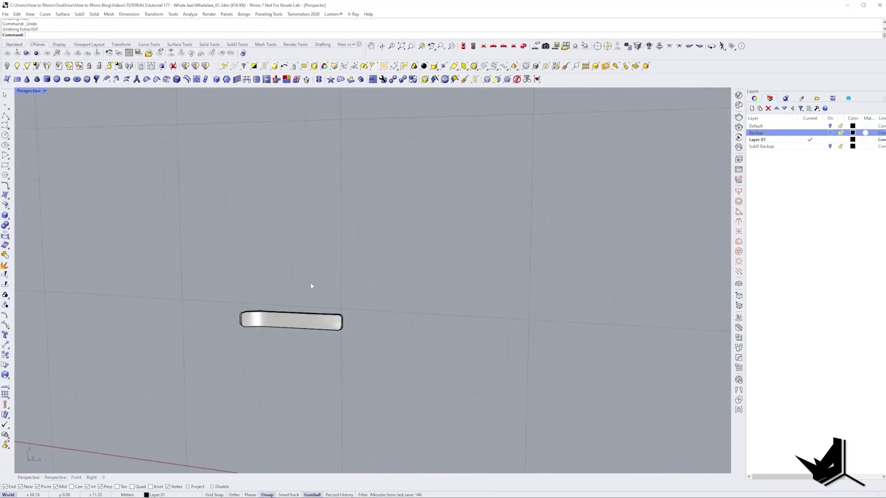
Undo the isolation, then undo again so the jaw is hidden once more.
key("ctrl+z")
scroll(268, 301, "up", 2)
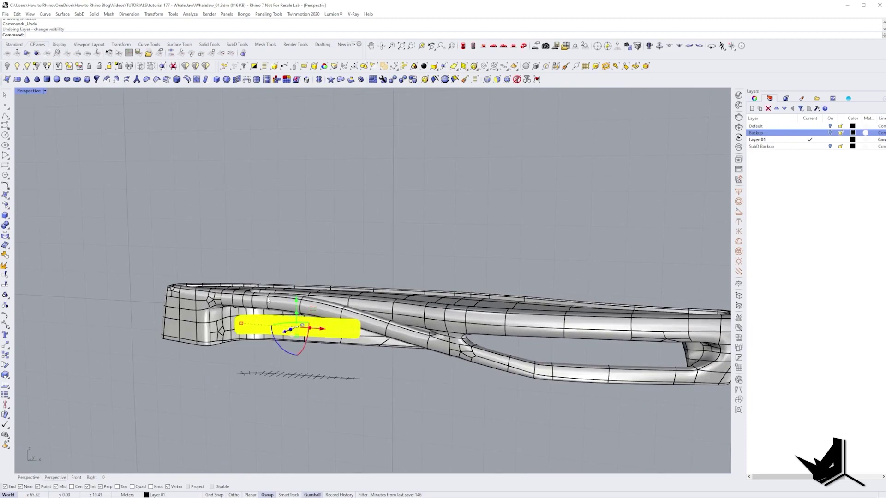
scroll(267, 300, "up", 2)
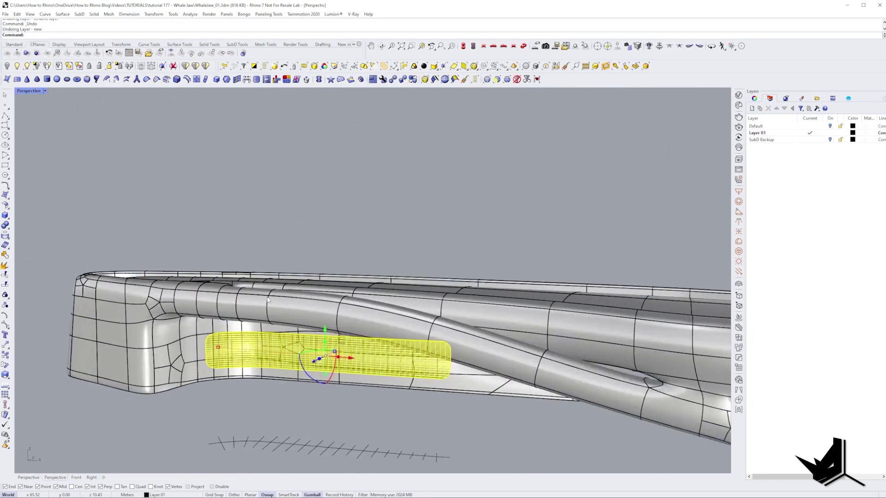
key("ctrl+z")
Sweep2 a new surface along the window patch's rail edges and select it.
right_click_drag(266, 296, 308, 344)
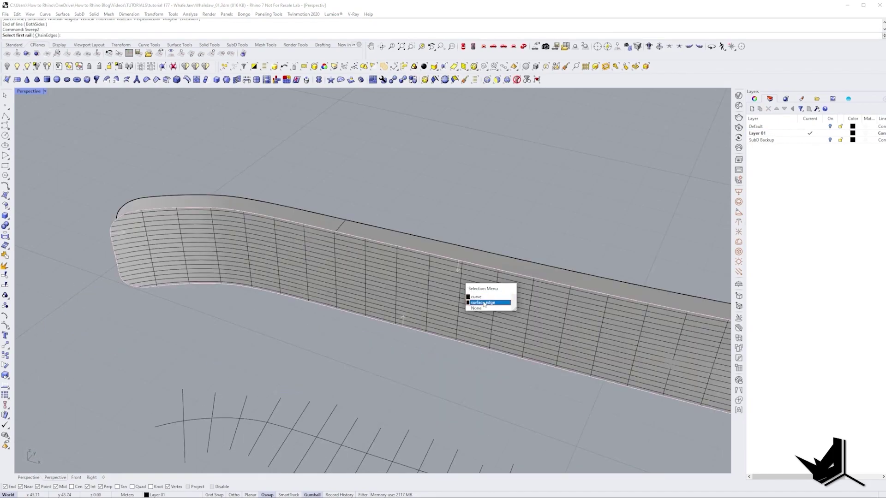
left_click(485, 305)
key("Return")
key("Return")
scroll(342, 225, "down", 3)
right_click_drag(356, 232, 281, 198)
scroll(399, 260, "up", 3)
left_click(395, 256)
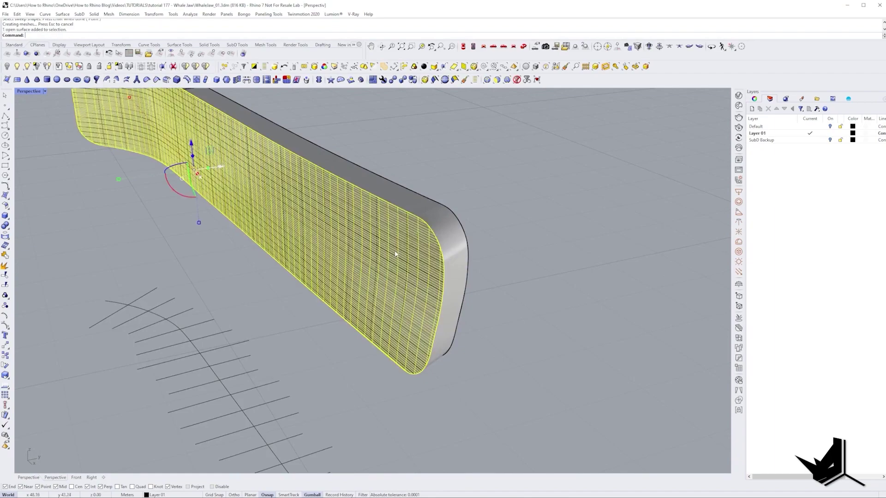
Hide the sweep surface and move the window-frame extrusion -0.05 along X.
left_click(8, 68)
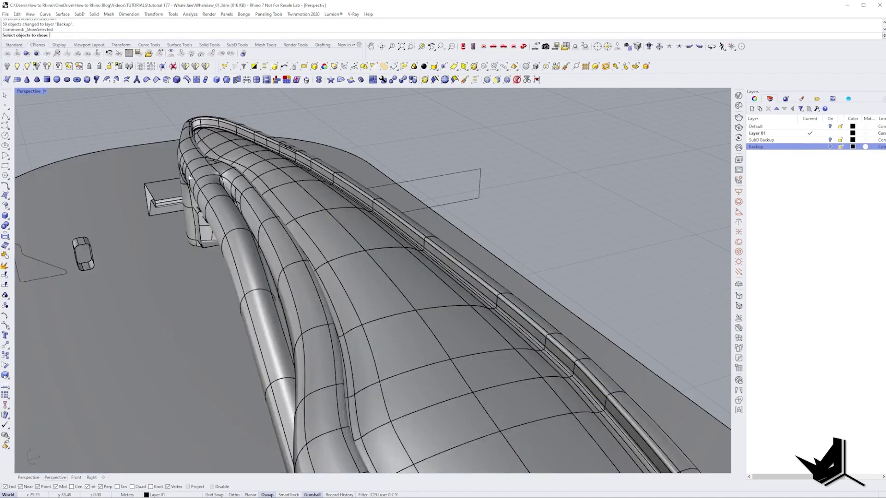
right_click_drag(212, 190, 313, 243)
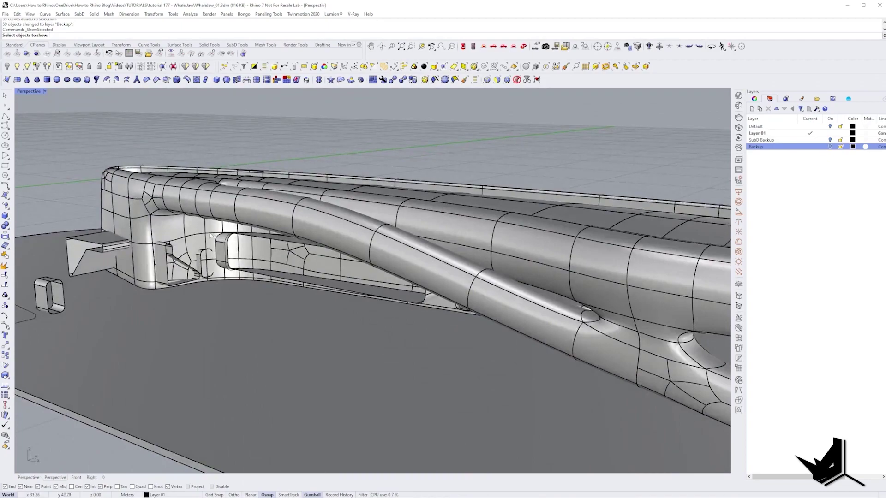
right_click_drag(210, 235, 258, 272)
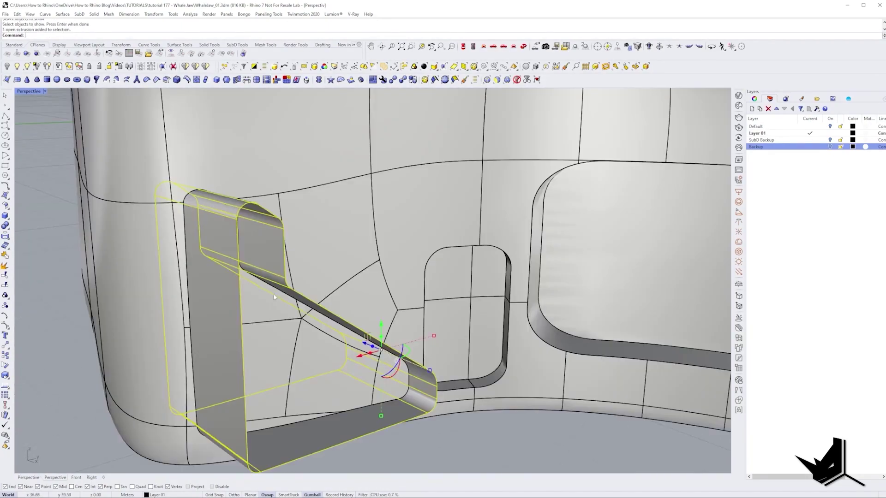
scroll(274, 297, "down", 2)
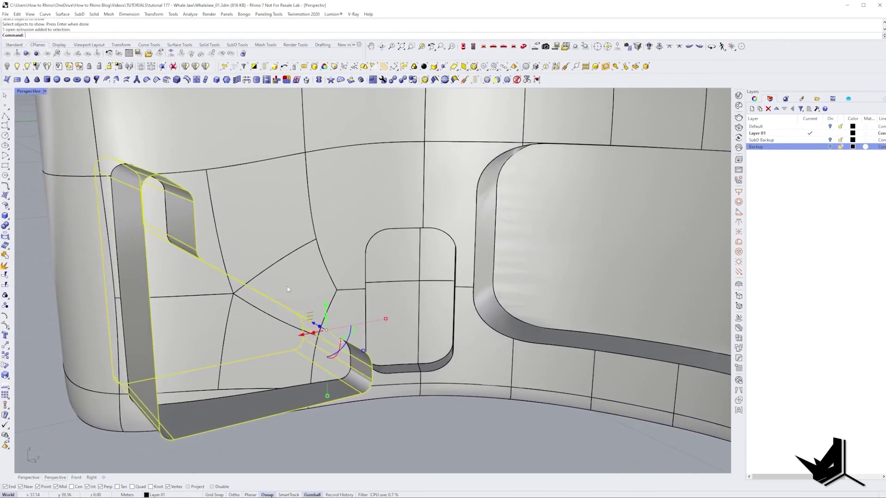
left_click(378, 257)
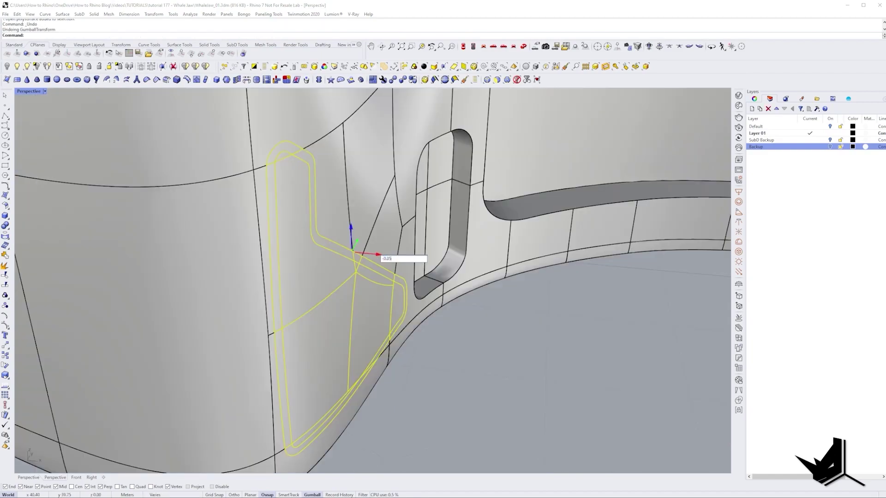
type("-0.05")
key("Return")
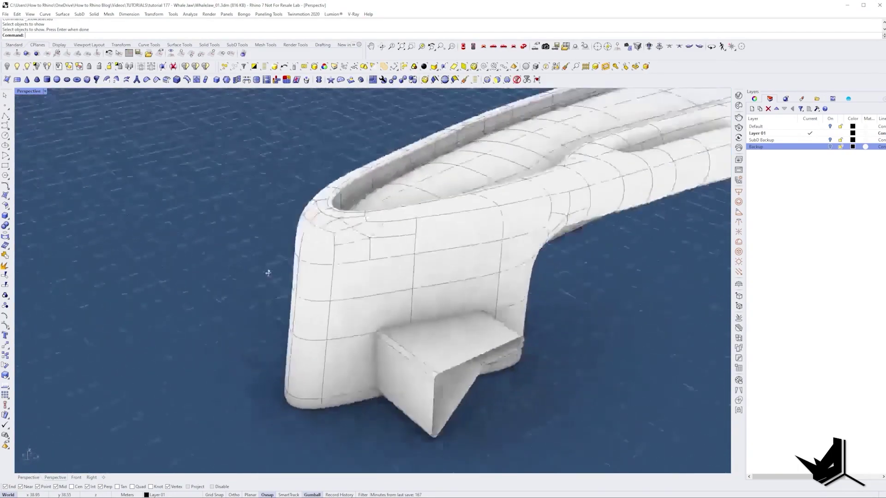
Offset the rectangular duct extrusion's surfaces by 0.05, then repeat the offset.
left_click(273, 244)
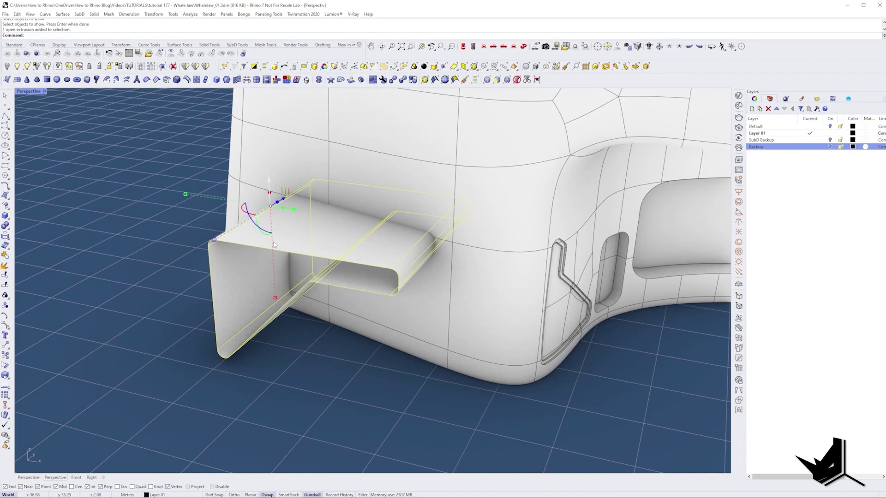
type("S")
key("Return")
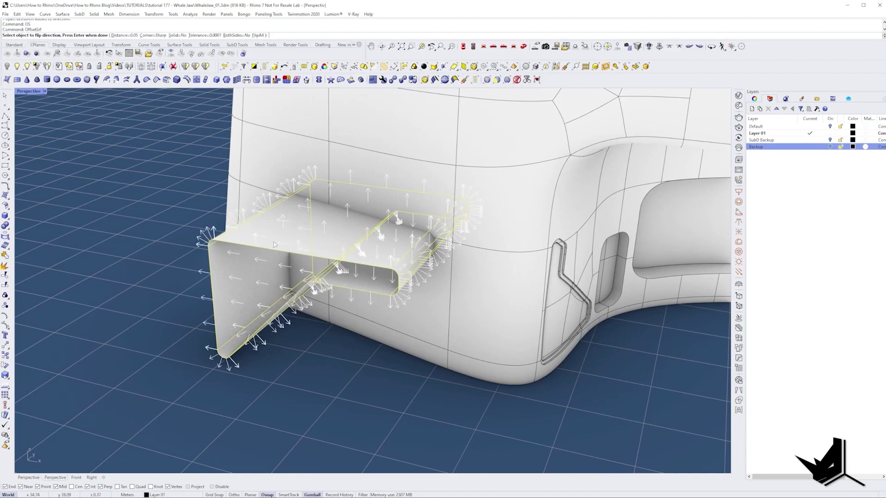
key("Return")
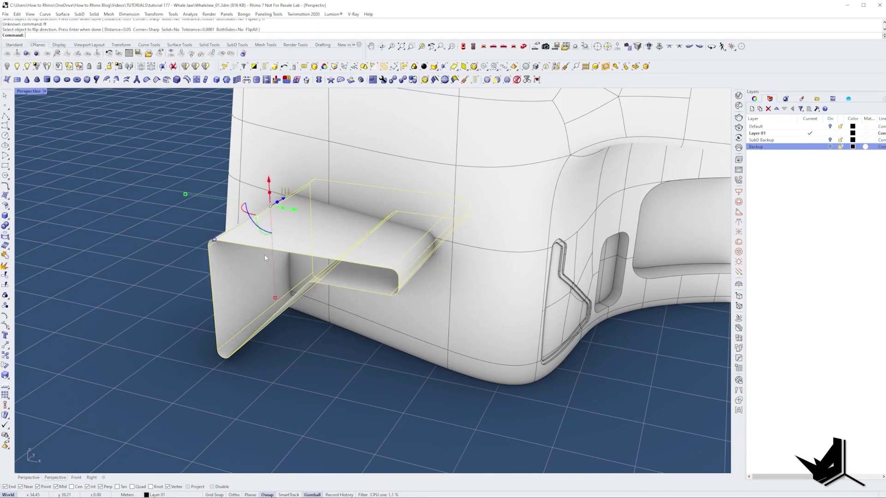
key("Return")
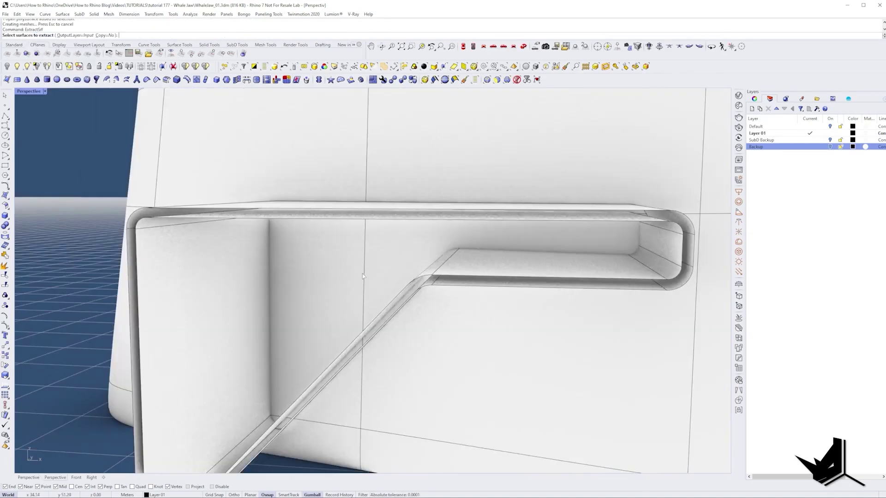
scroll(330, 414, "up", 3)
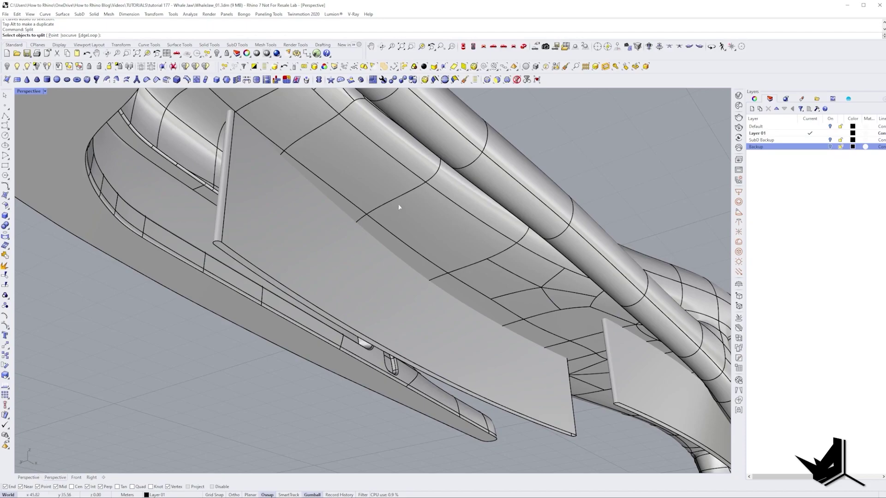
Split the jaw surface along the drawn curve and inspect the resulting bars.
left_click(399, 207)
key("Return")
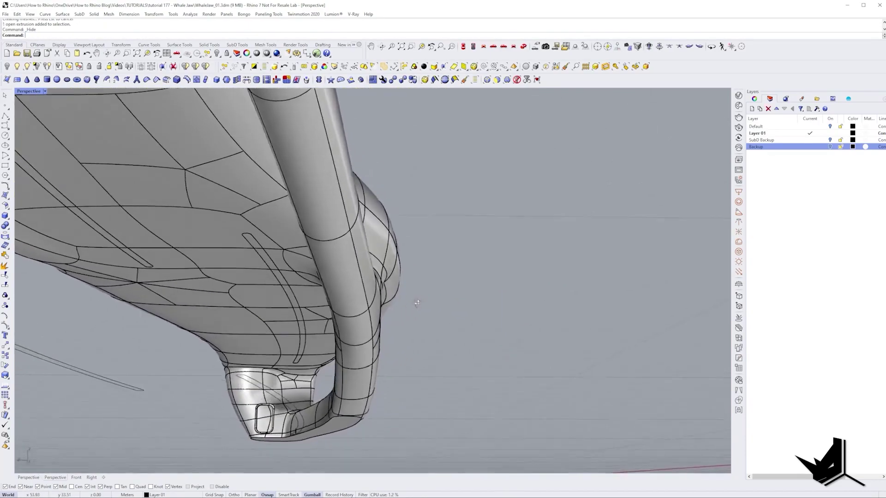
scroll(425, 275, "up", 5)
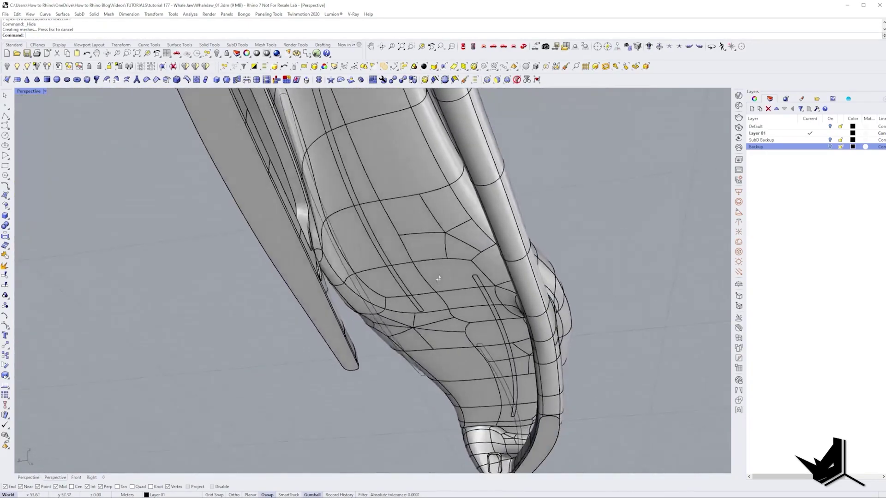
right_click_drag(425, 275, 388, 243)
scroll(402, 228, "up", 2)
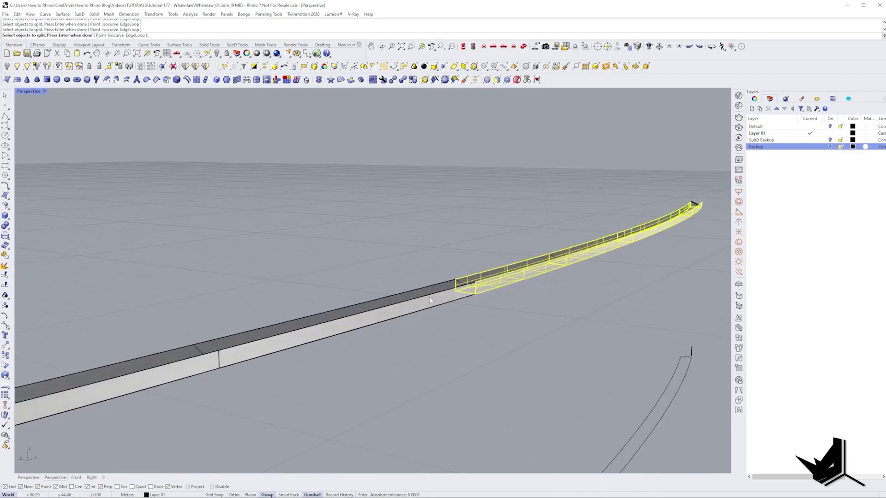
scroll(380, 320, "up", 3)
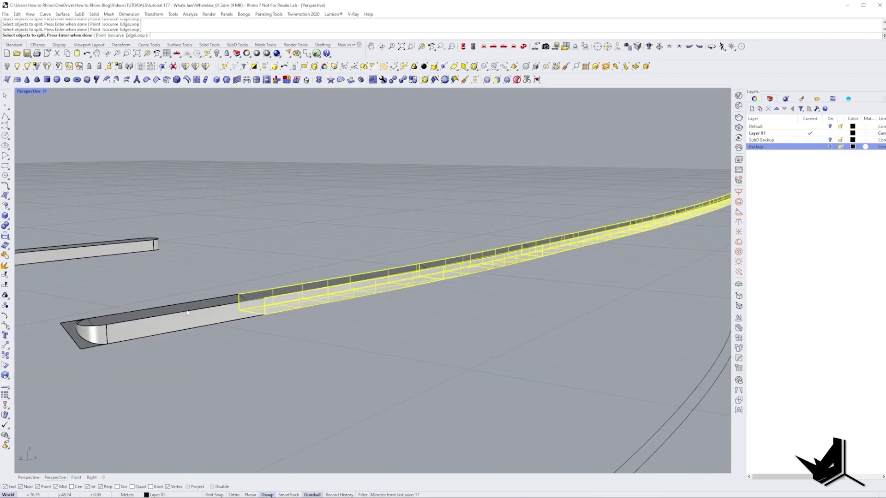
right_click_drag(90, 339, 111, 317)
right_click_drag(393, 238, 391, 255, "shift")
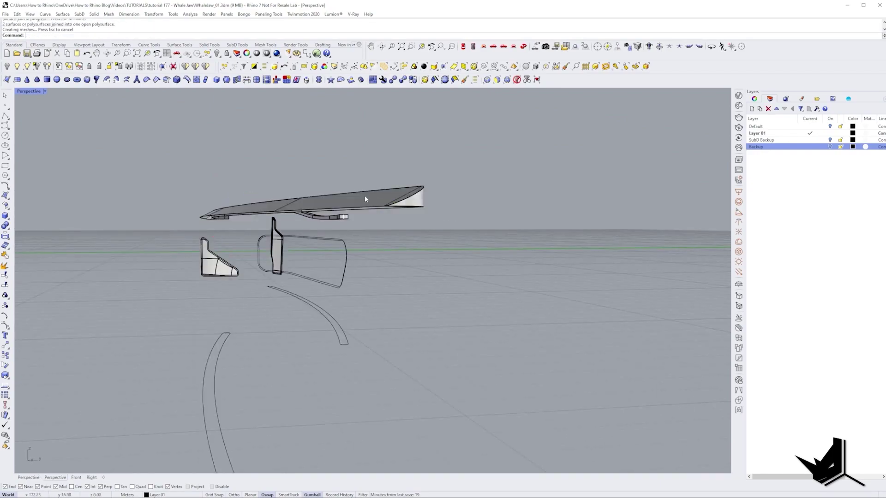
Hide the unwanted bar parts and select the long bar's polysurface edge.
left_click(364, 199)
right_click_drag(365, 199, 411, 232)
scroll(413, 206, "up", 5)
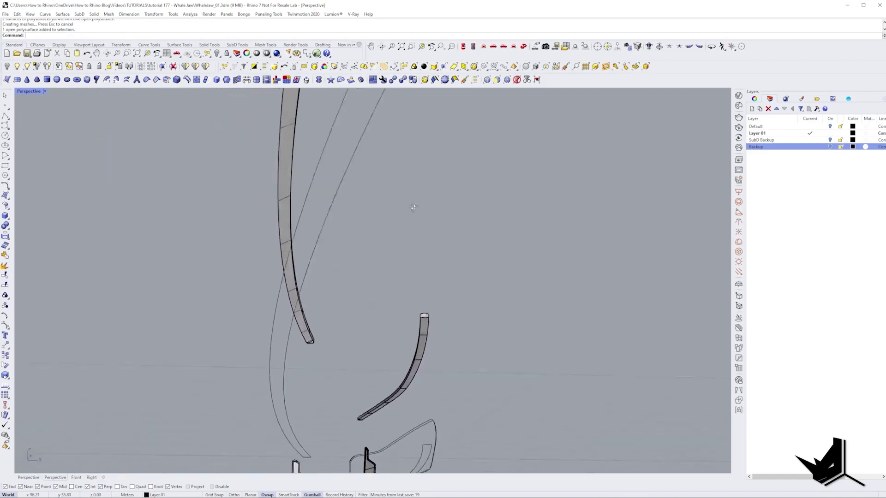
scroll(413, 205, "down", 10)
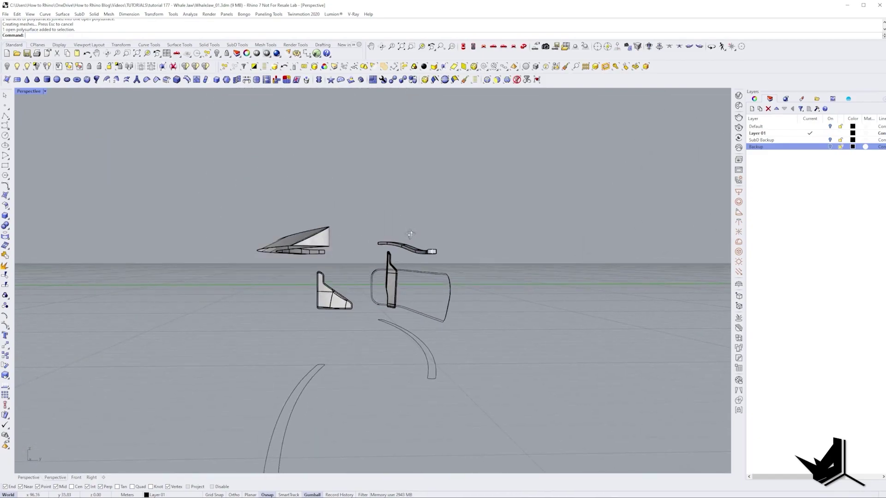
key("ctrl+h")
right_click_drag(410, 234, 148, 192)
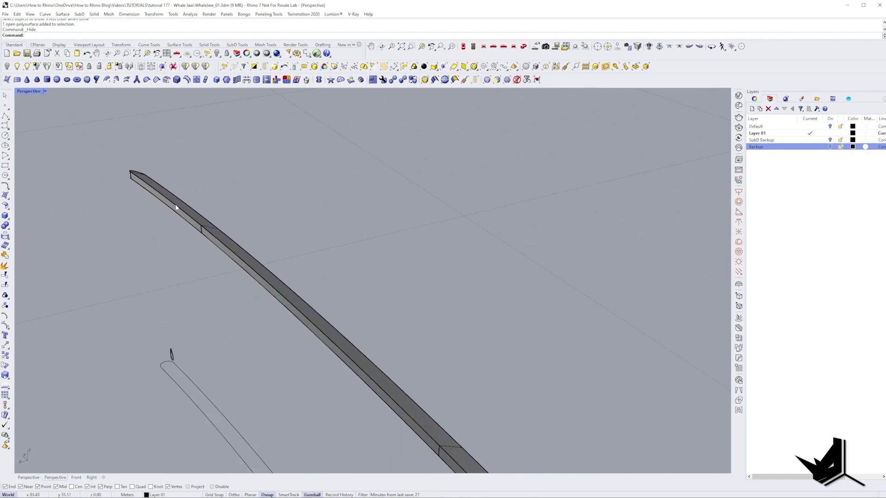
left_click(240, 246, "ctrl+shift")
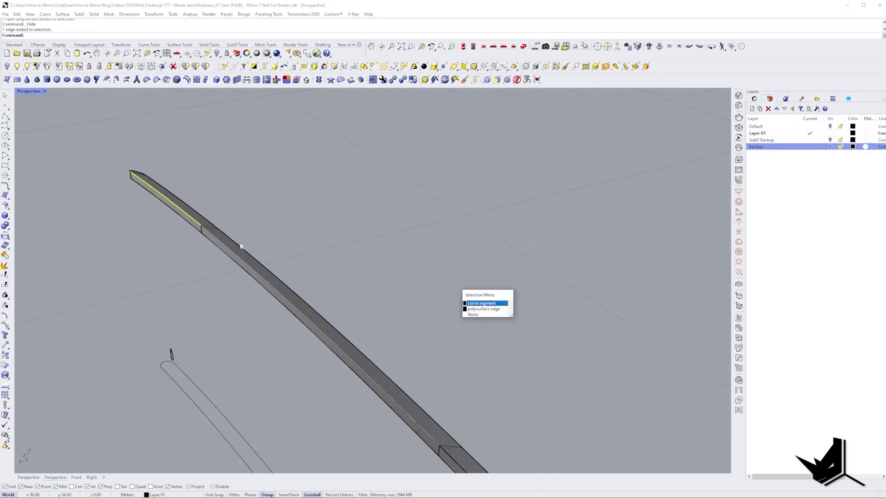
left_click(485, 311)
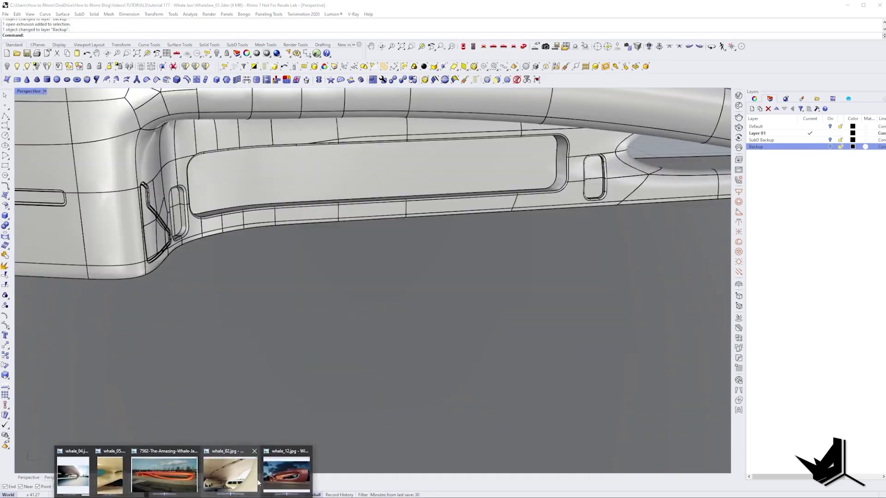
Page back through the real bus station photos, from whale_12 to whale_10.
left_click(286, 478)
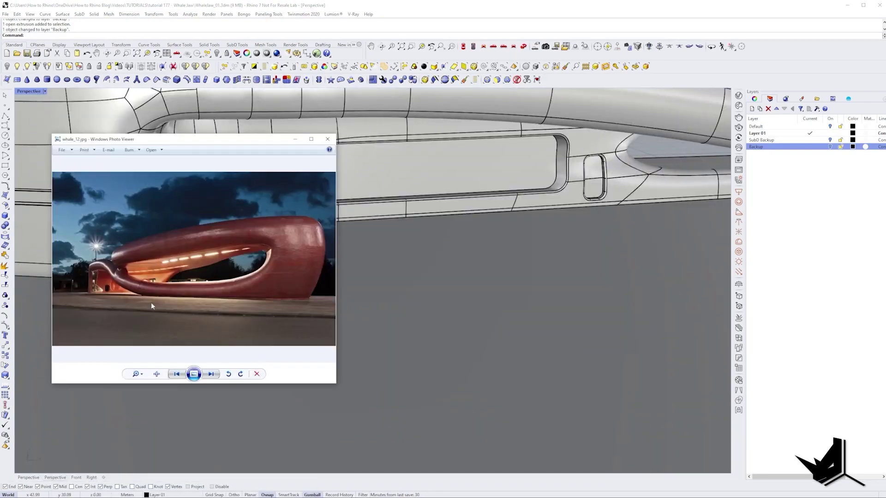
scroll(78, 281, "up", 1)
scroll(156, 332, "up", 1)
left_click(177, 374)
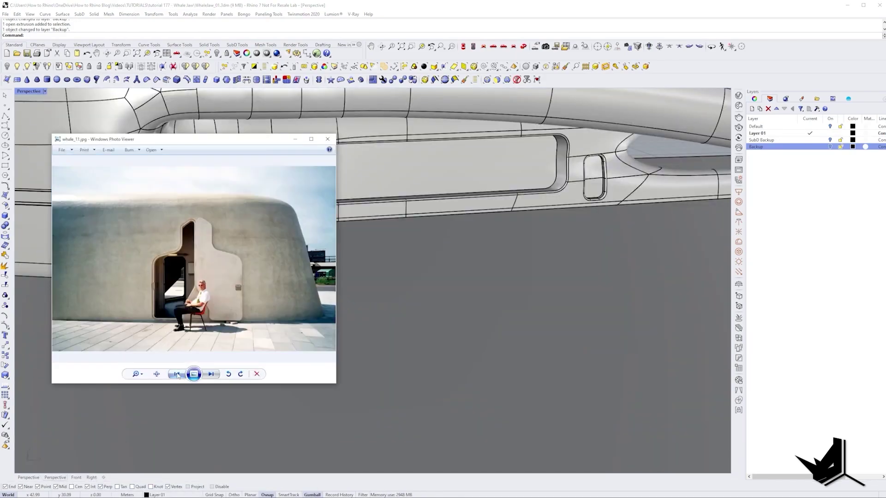
left_click(177, 374)
left_click(177, 374)
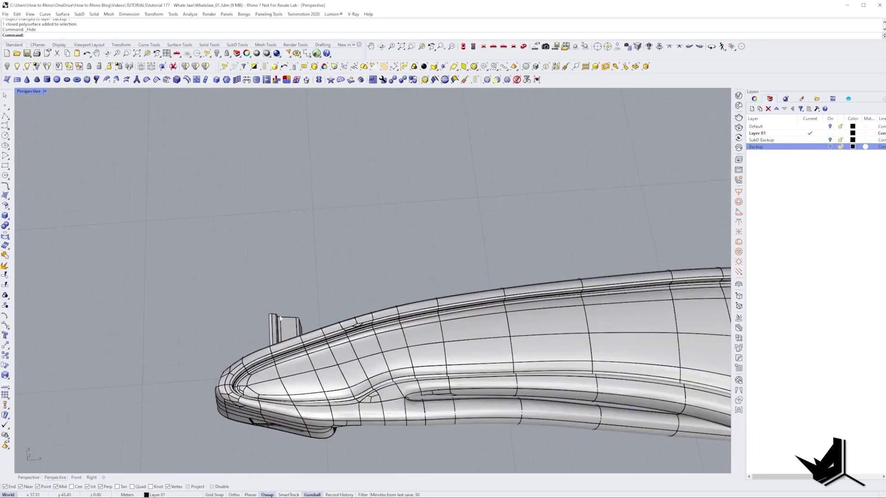
left_click(277, 326)
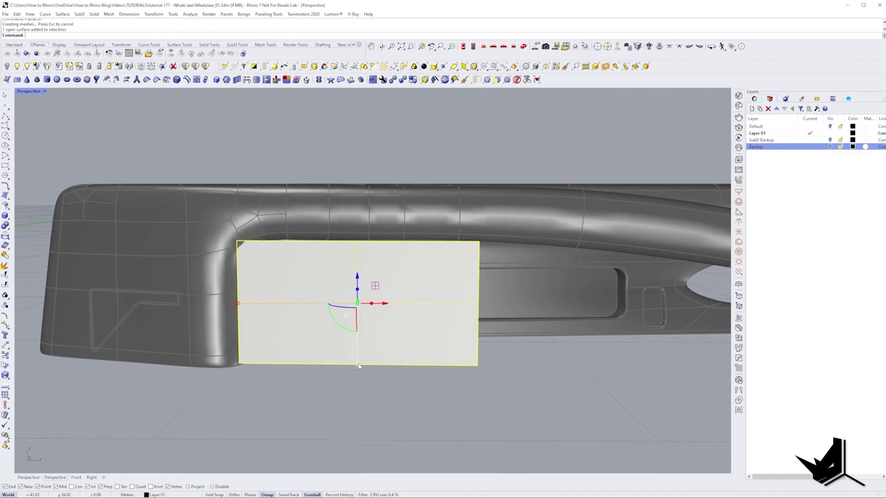
Enlarge the gate panel from its bottom edge, then select the small post on its piped frame.
left_click_drag(359, 366, 353, 376)
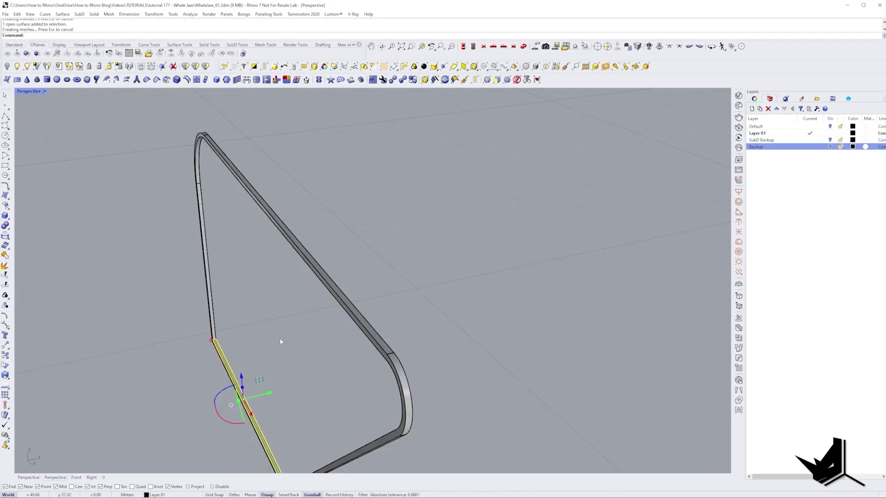
right_click_drag(280, 338, 317, 322)
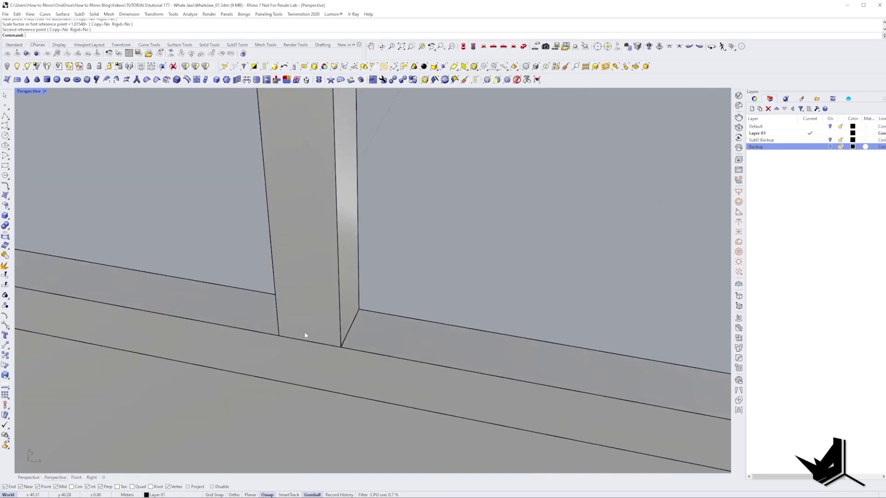
left_click(313, 330)
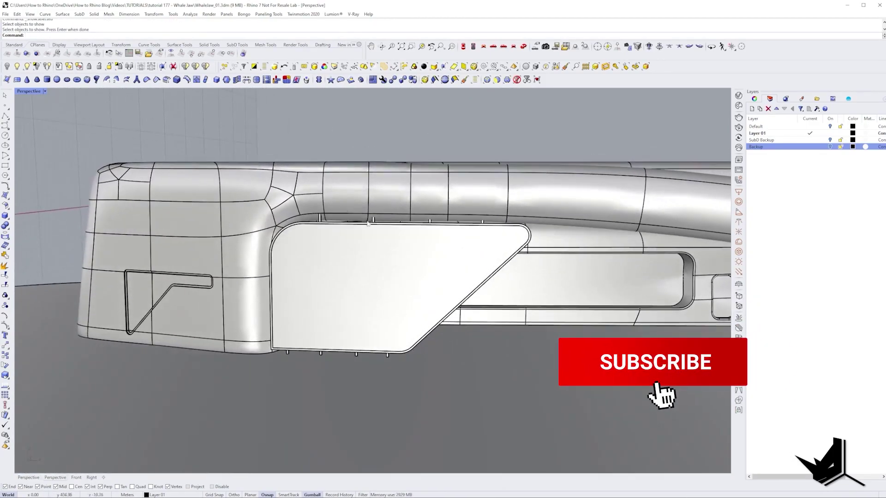
right_click_drag(382, 231, 259, 221)
scroll(241, 220, "up", 5)
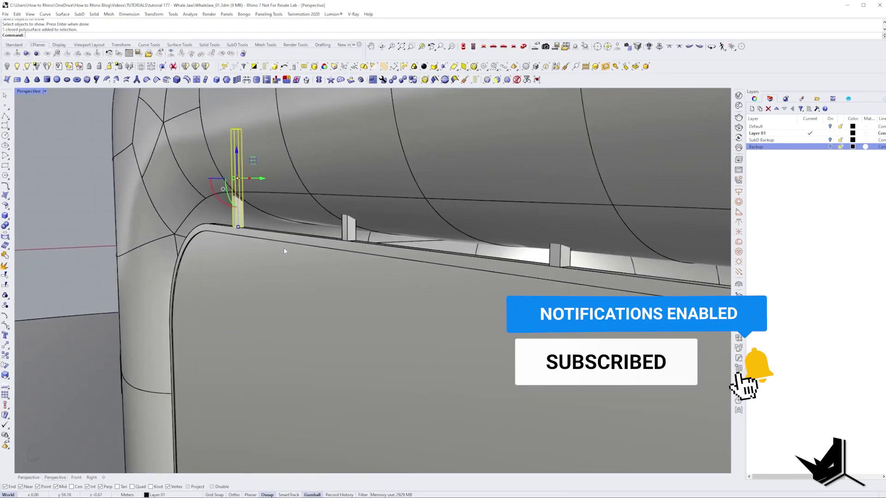